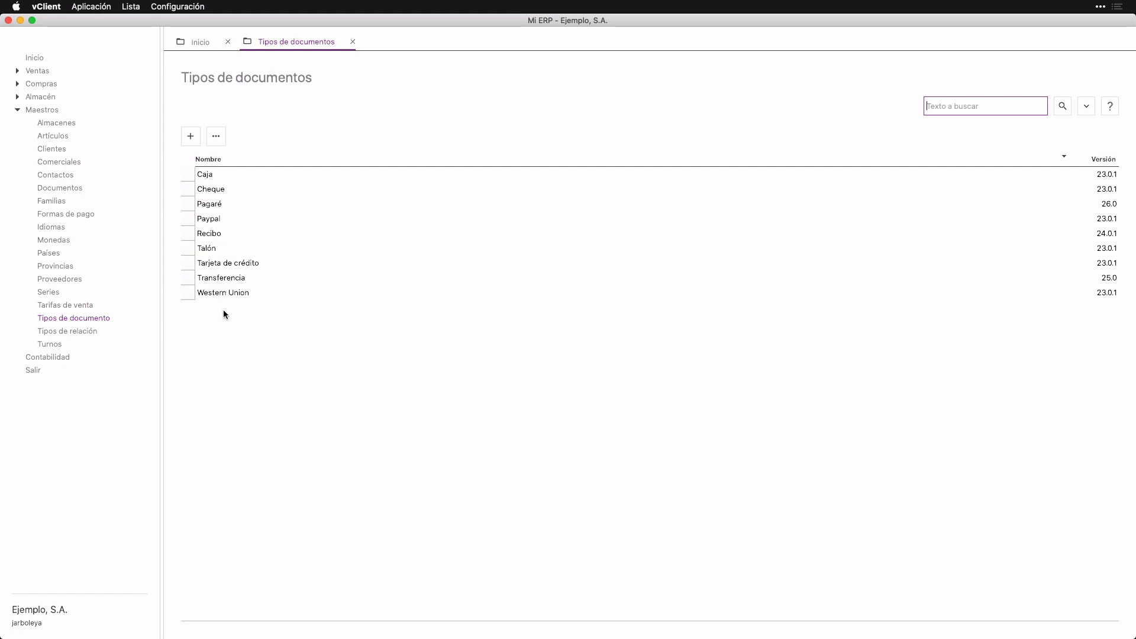
Go through the document types in the list, such as Recibo, Cheque, Talón, Tarjeta de crédito, Western Union and Caja.
left_click(210, 233)
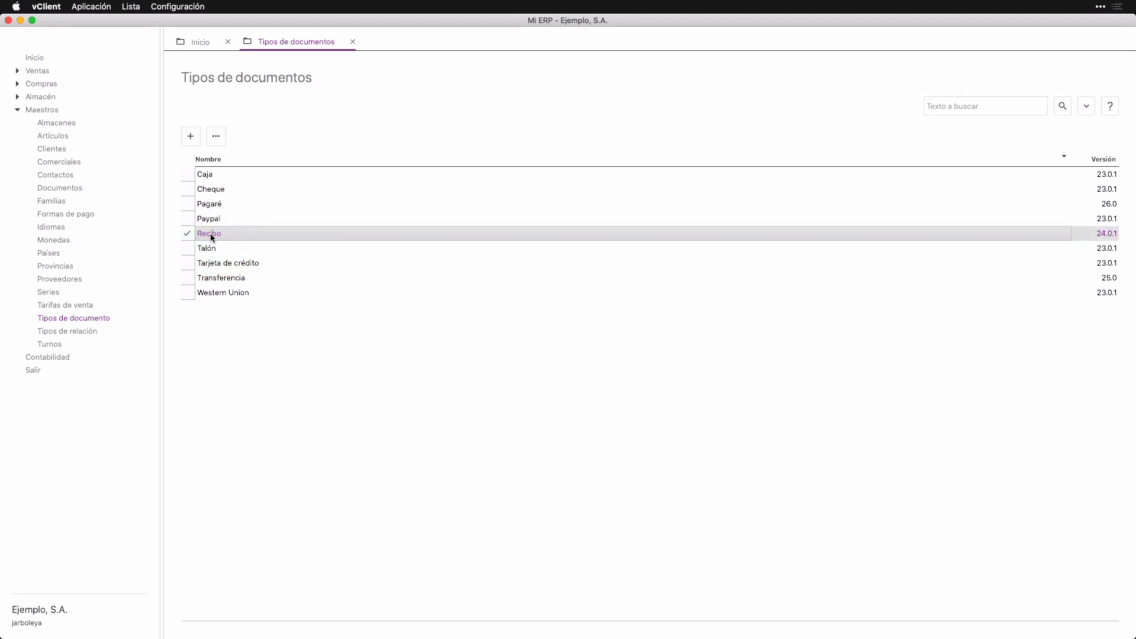
left_click(207, 204)
left_click(213, 189)
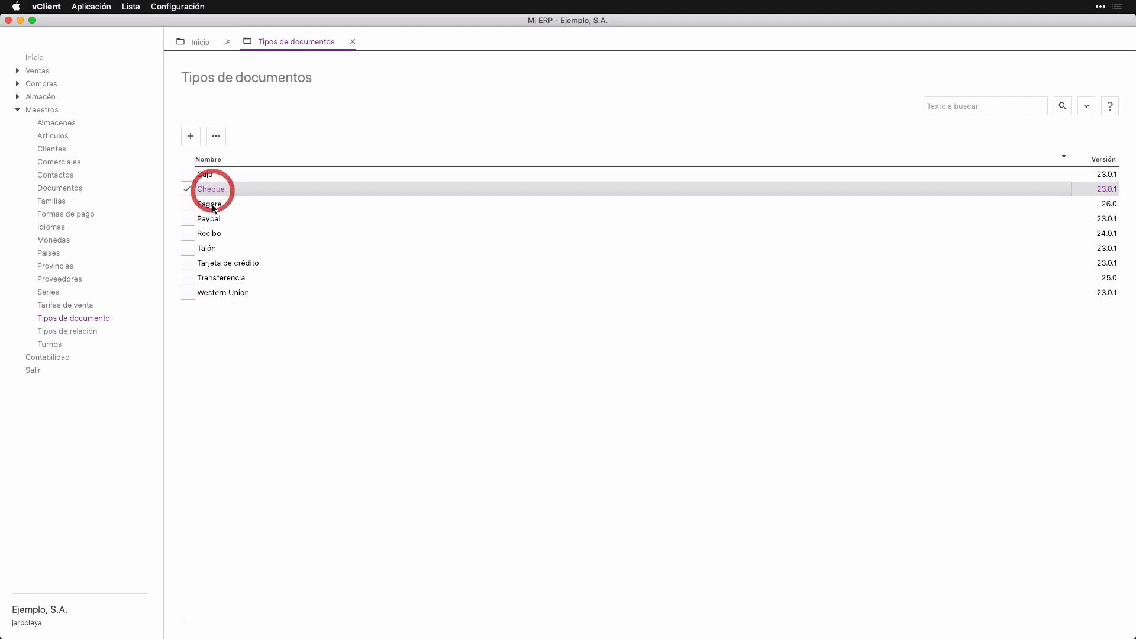
left_click(213, 248)
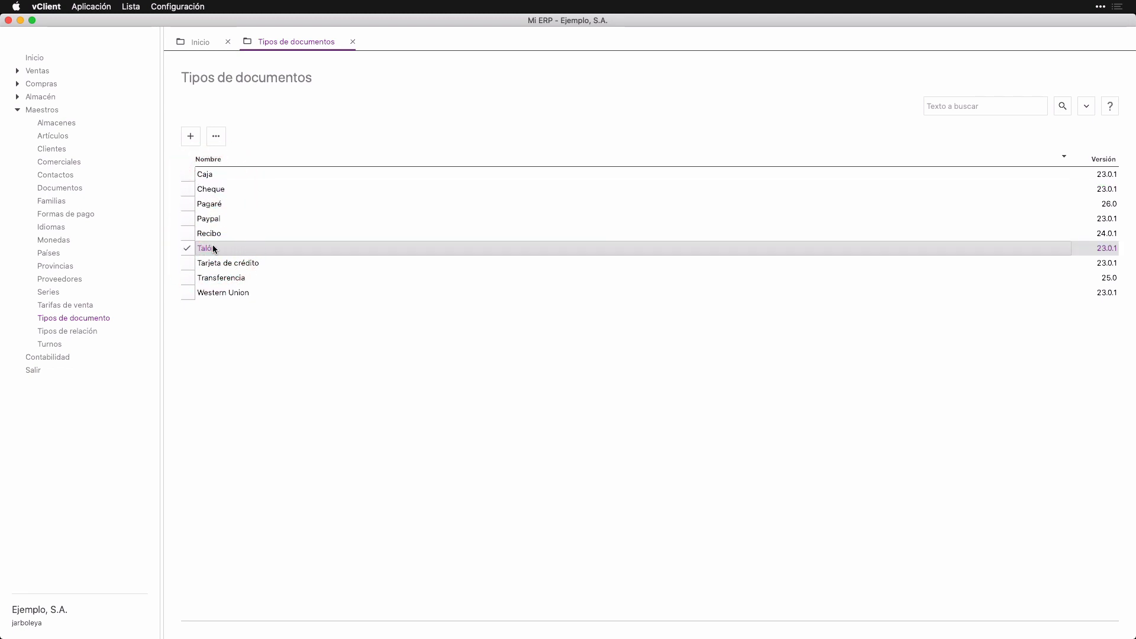
left_click(219, 263)
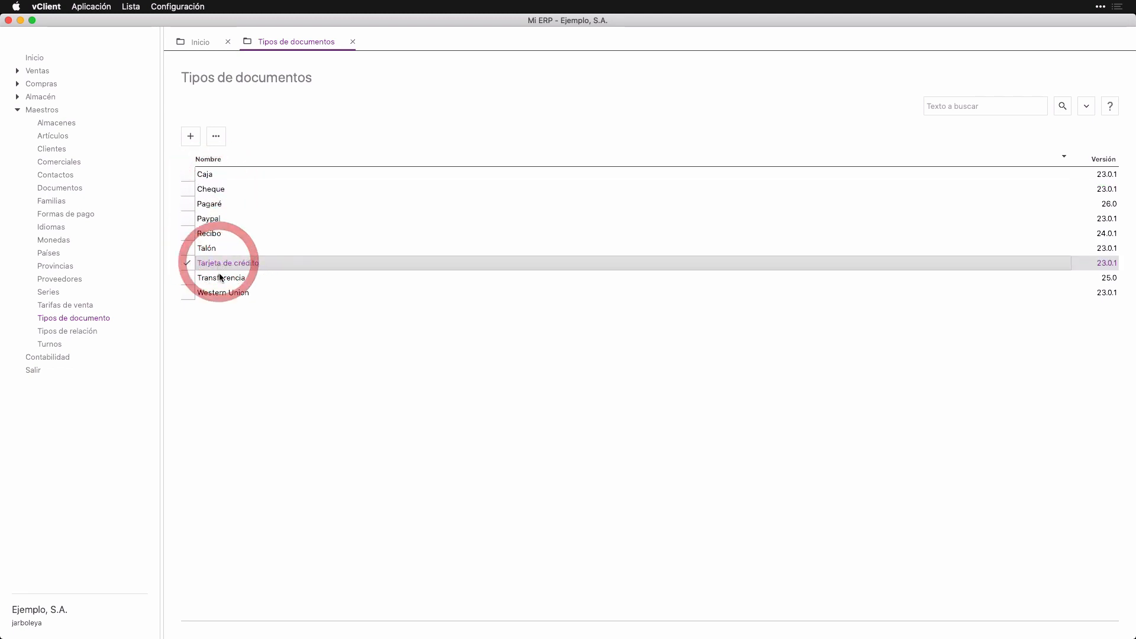
left_click(219, 277)
left_click(220, 293)
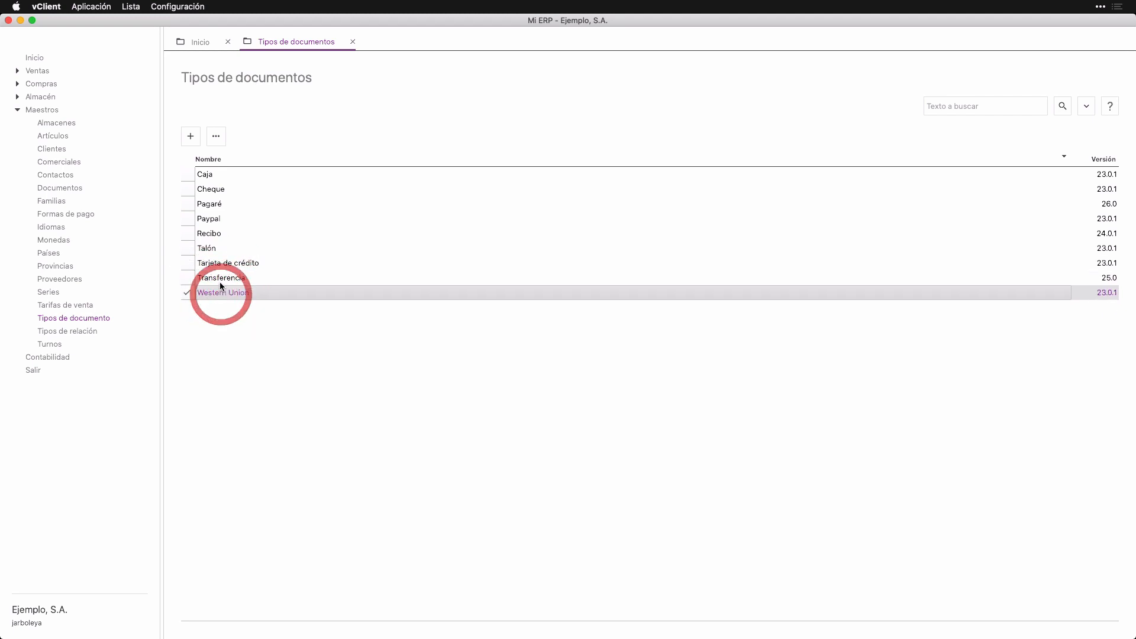
left_click(211, 176)
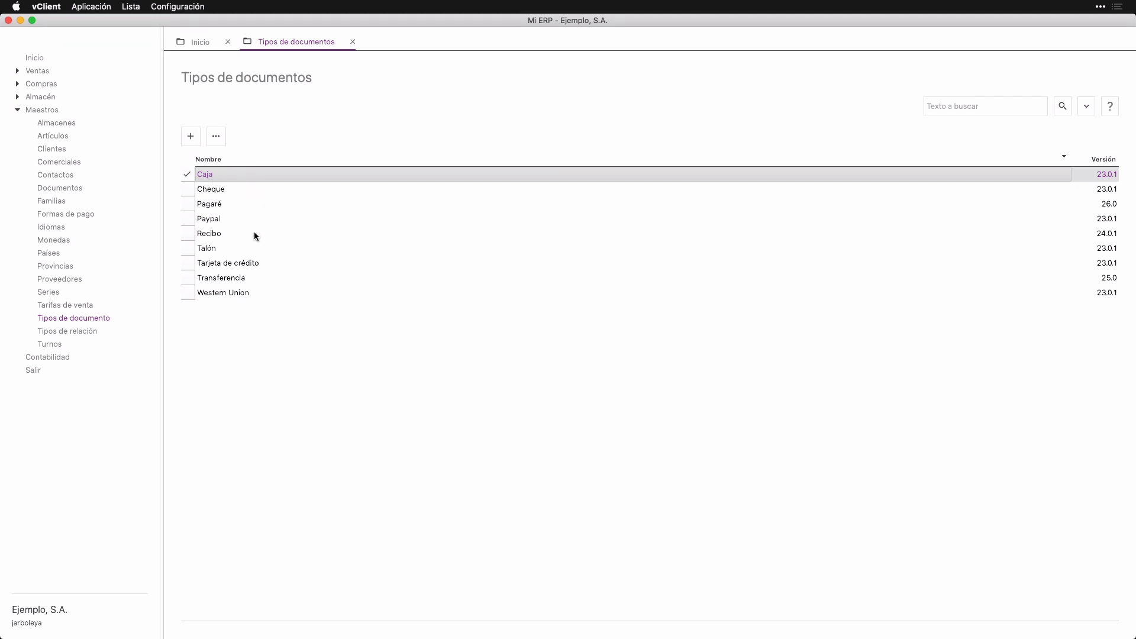
Open the payment methods list and review the definition of "3 Recibos a 30, 60 y 90 días f/fra." without changing it.
left_click(85, 215)
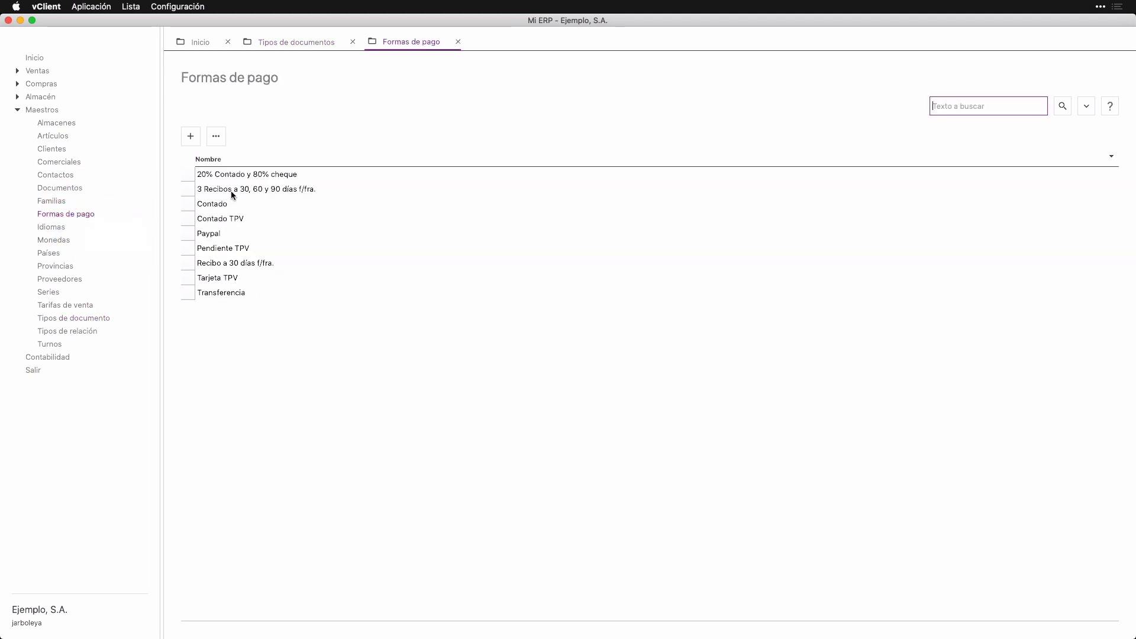
double_click(232, 190)
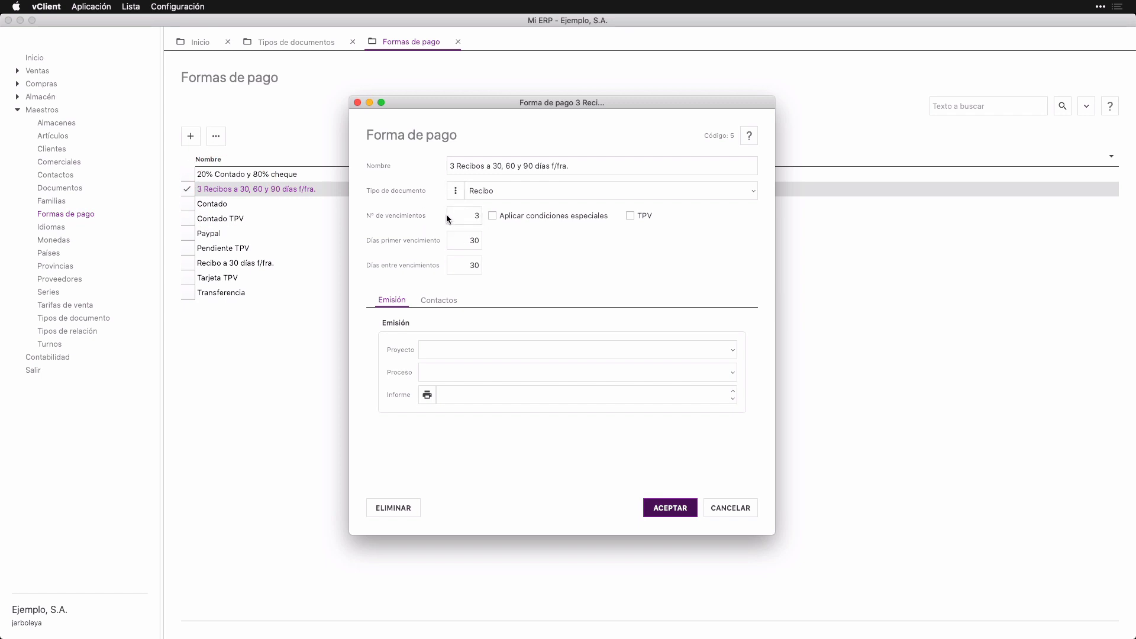
left_click(448, 172)
key("Escape")
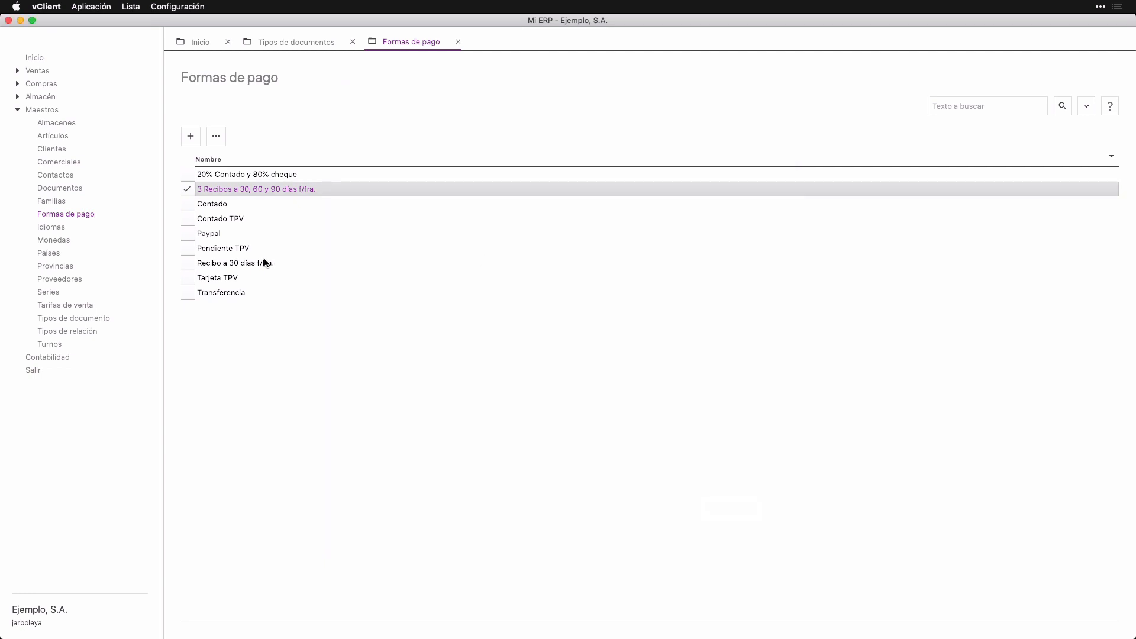
Review the definitions of the payment methods "Recibo a 30 días f/fra." and "20% Contado y 80% cheque", leaving both unchanged.
left_click(259, 264)
left_click(259, 264)
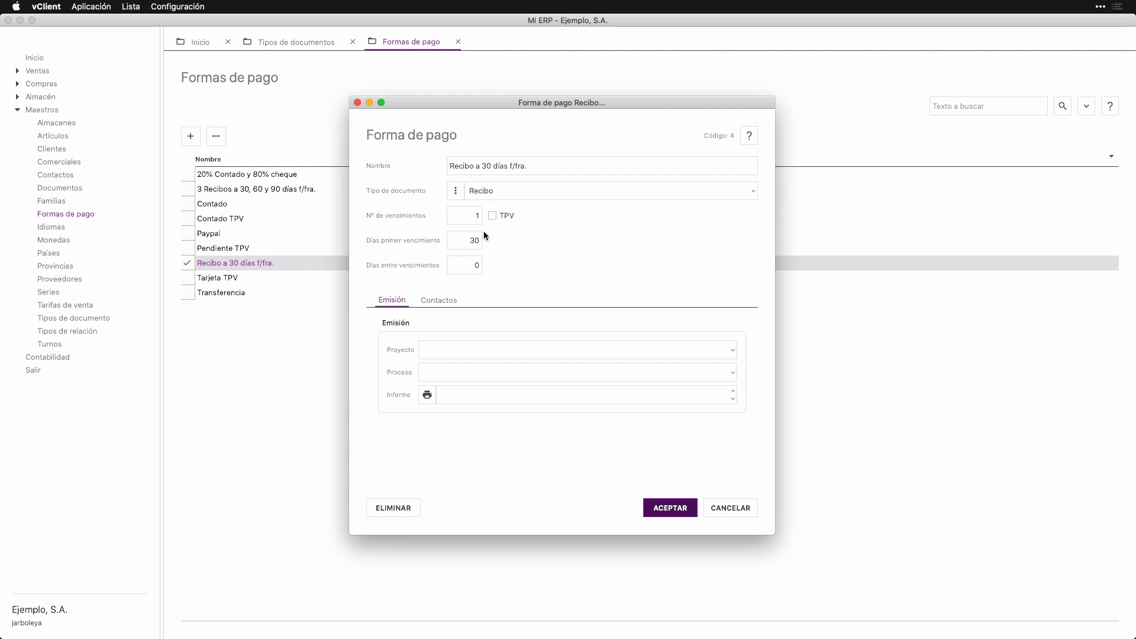
key("Escape")
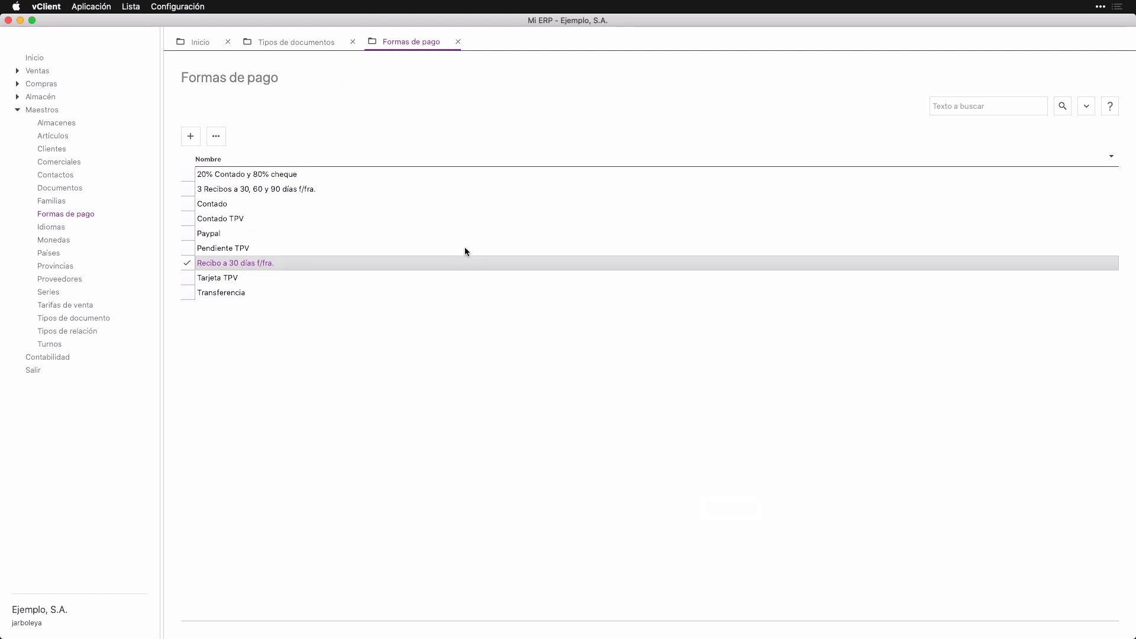
double_click(267, 174)
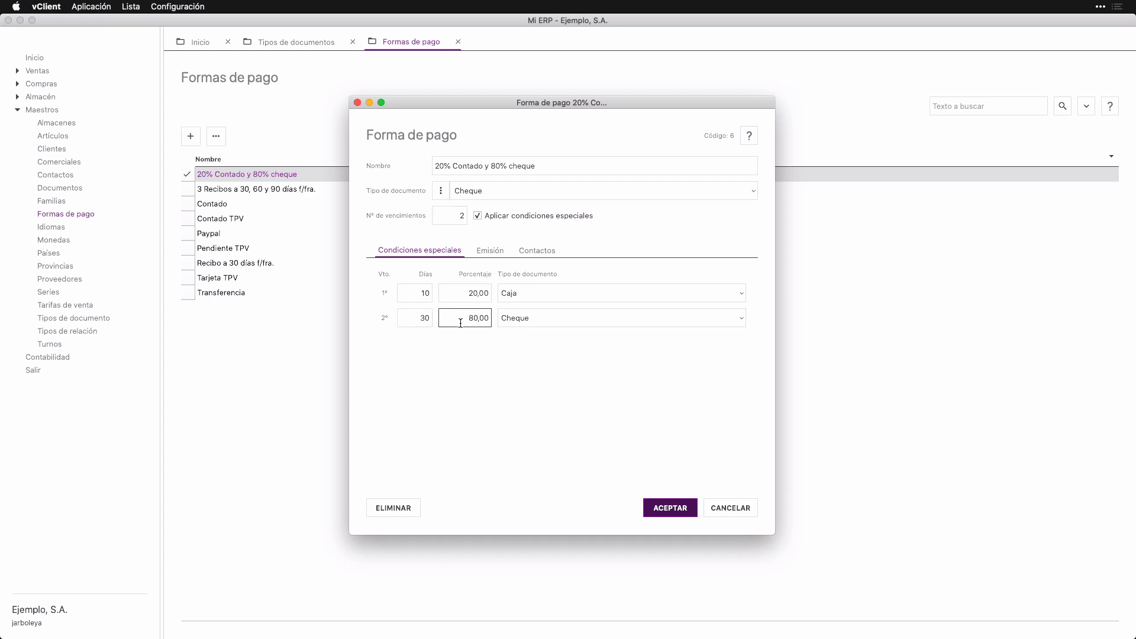
key("Escape")
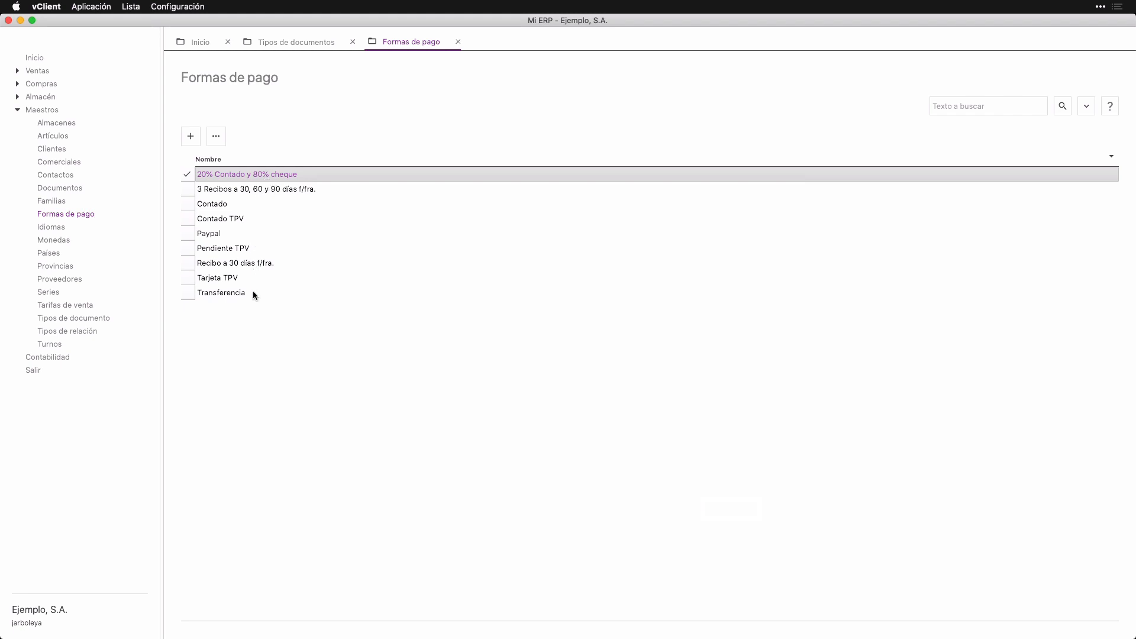
left_click(230, 191)
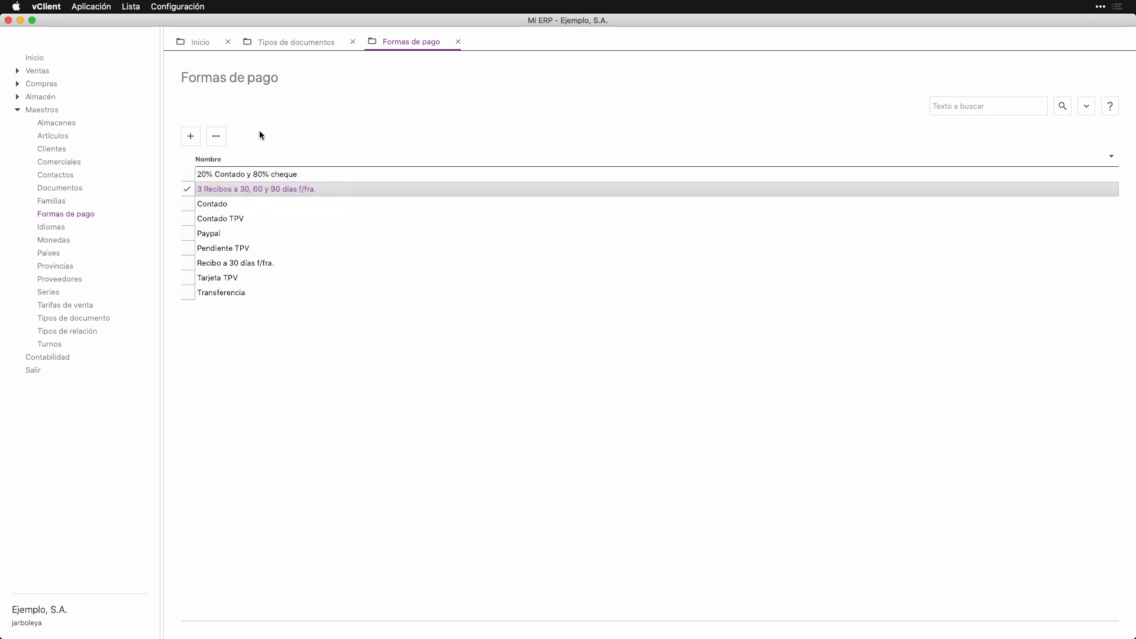
Return to the document types list and look at its additional search options.
left_click(277, 42)
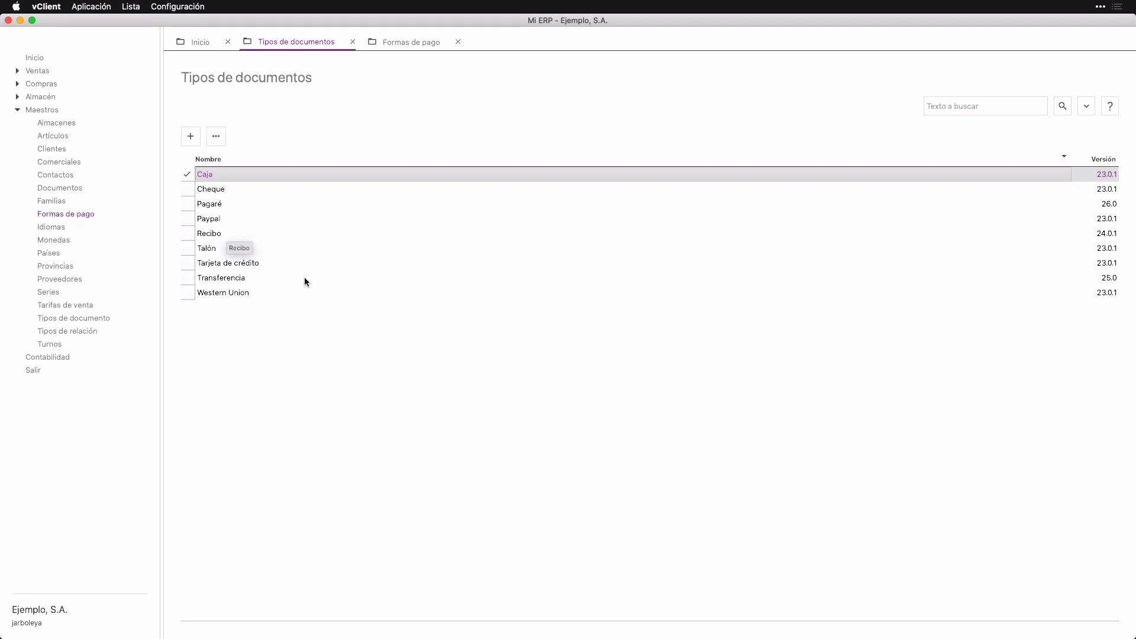
left_click(975, 106)
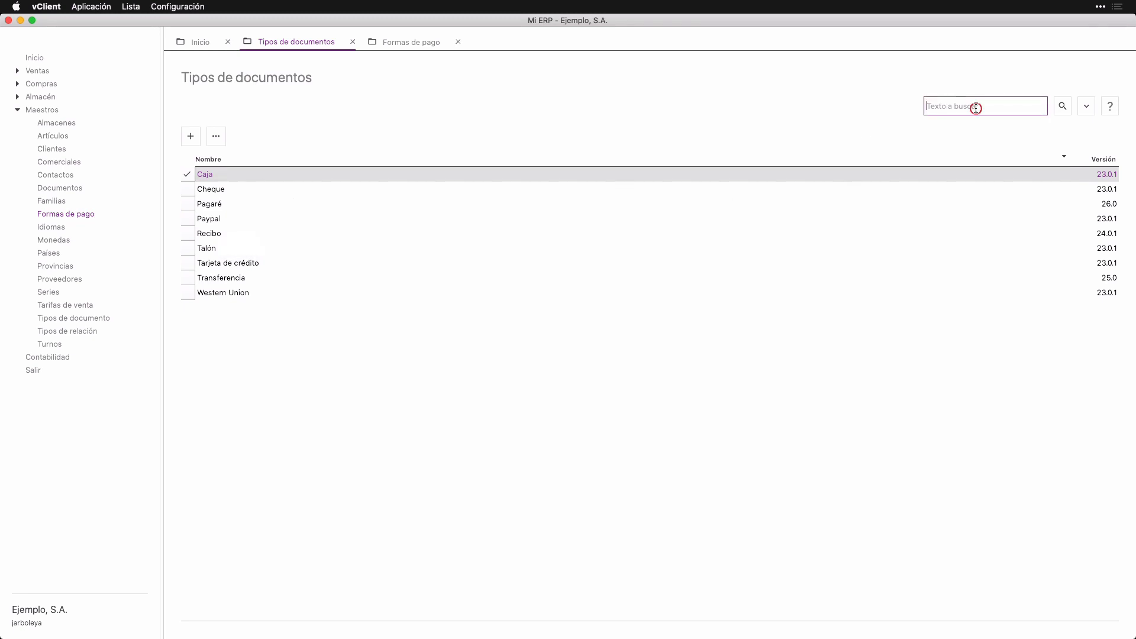
left_click(1087, 107)
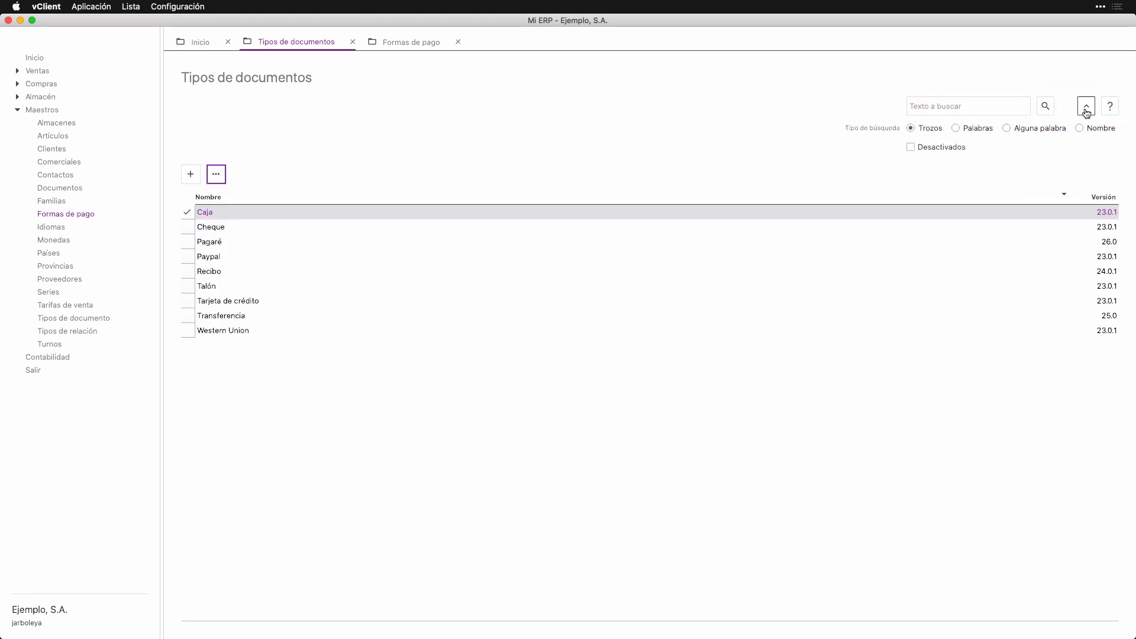
left_click(1086, 107)
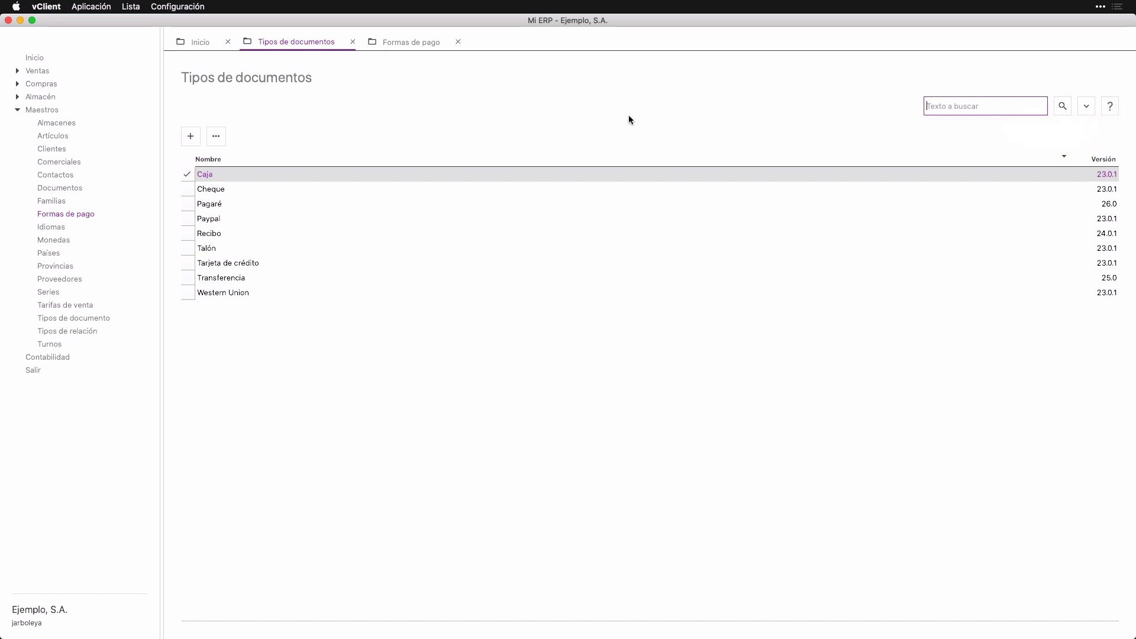
Open the Recibo document type and review its configuration and templates for collections and payments.
double_click(218, 233)
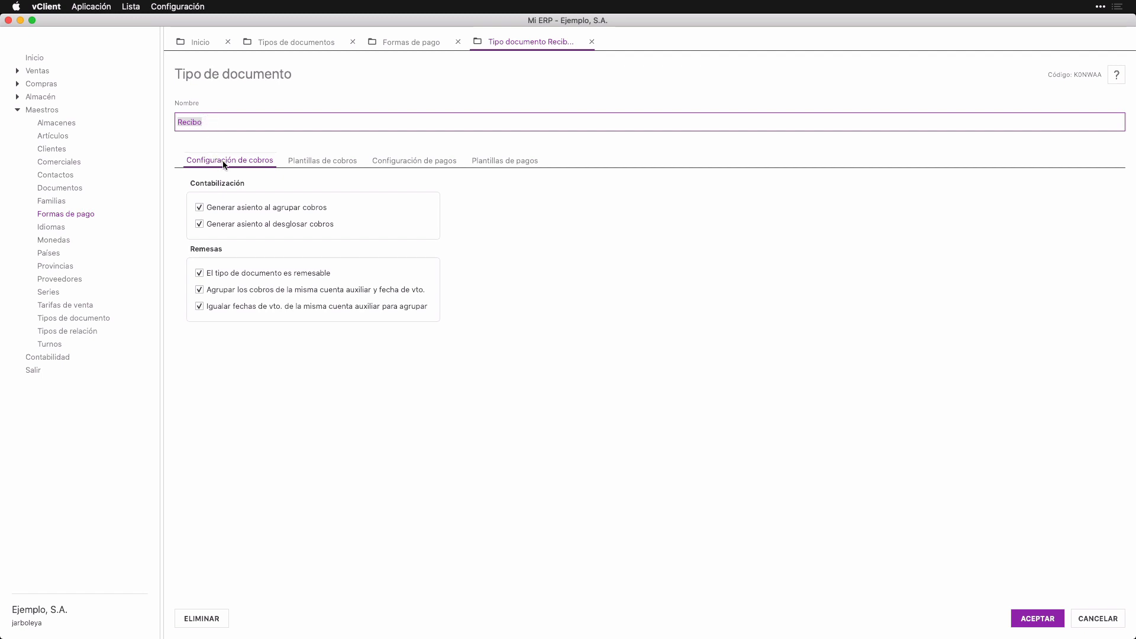
left_click(314, 160)
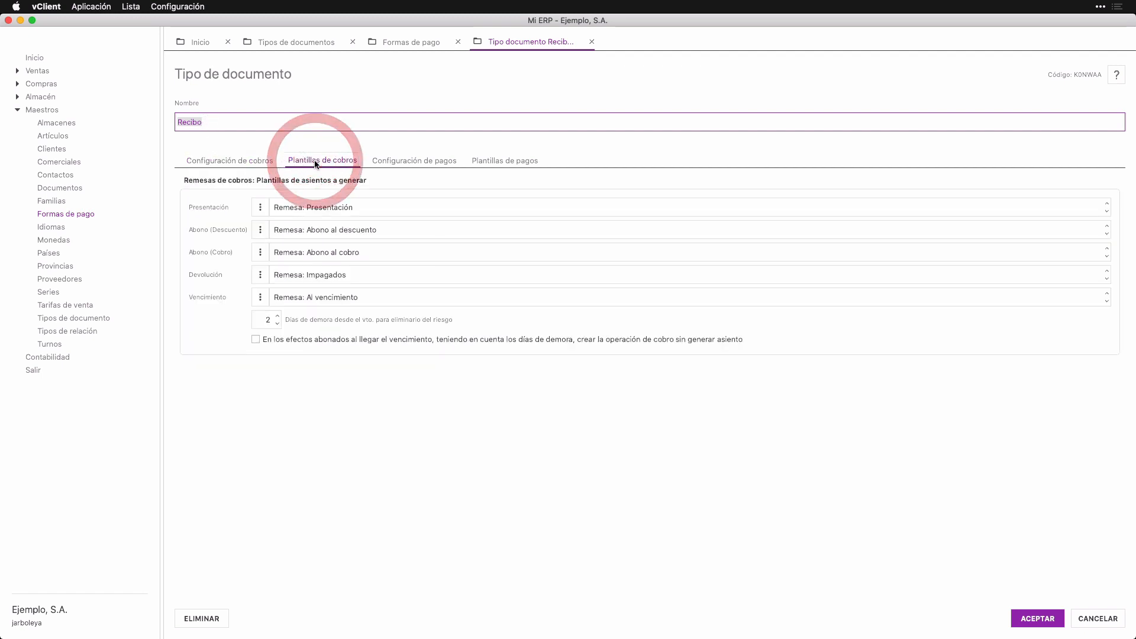
left_click(407, 165)
left_click(501, 160)
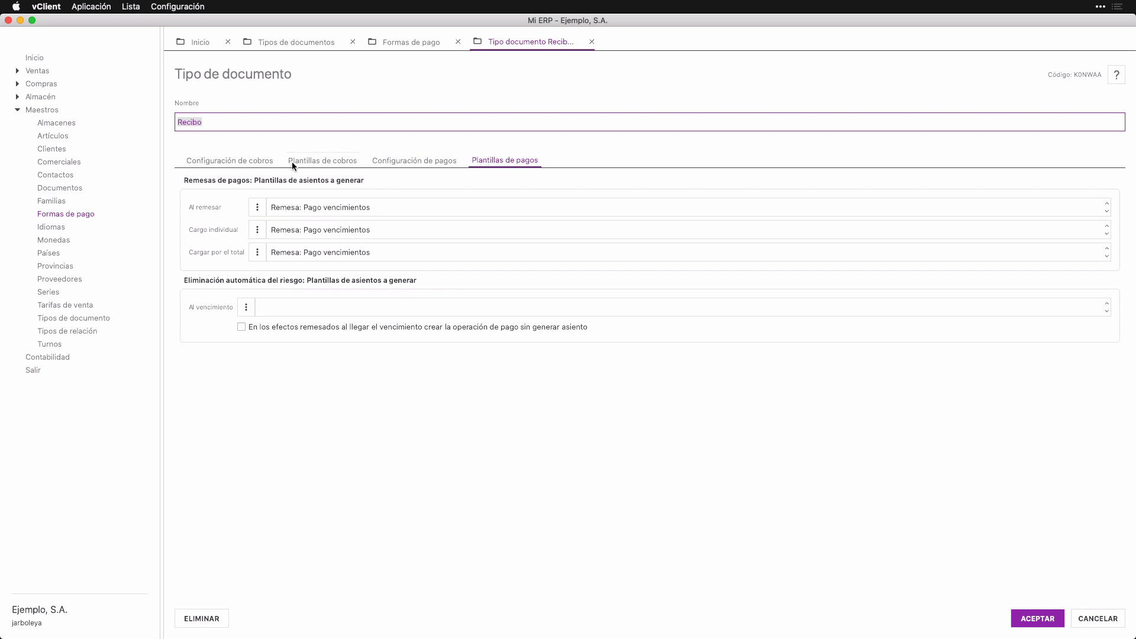
left_click(260, 165)
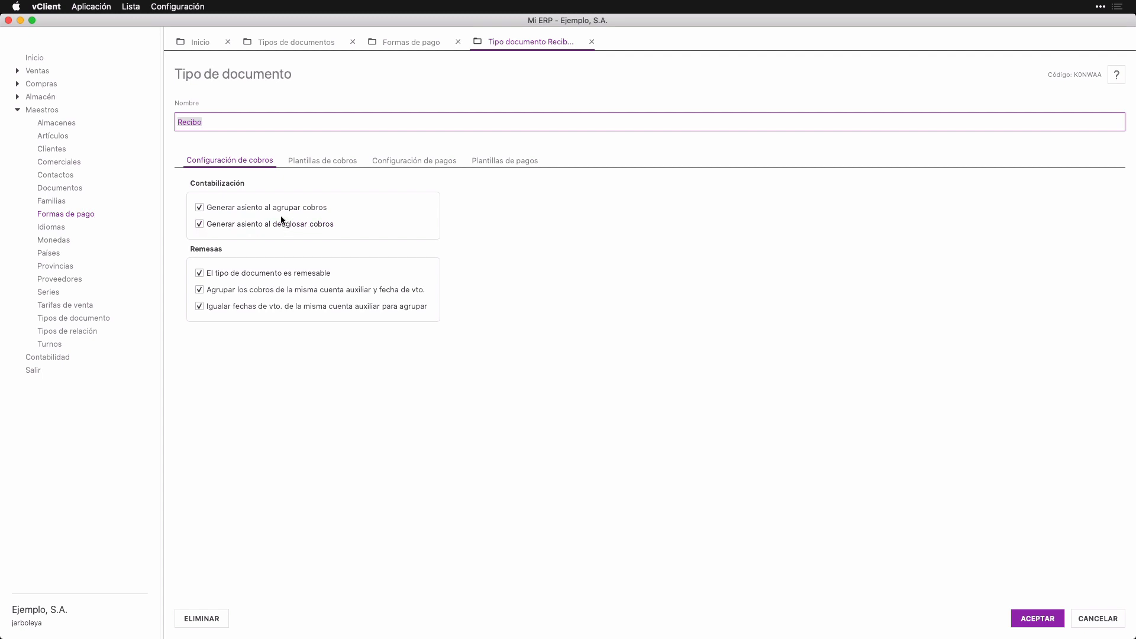
Open the sales collections list (Cobros) and filter it to the current and previous year.
left_click(18, 71)
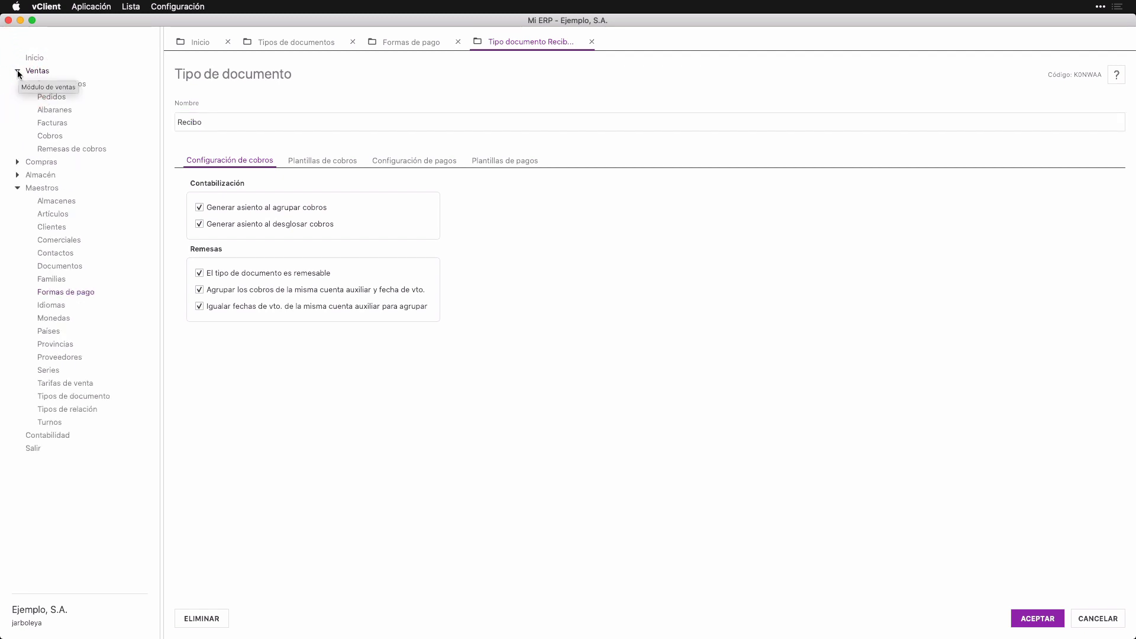
left_click(52, 137)
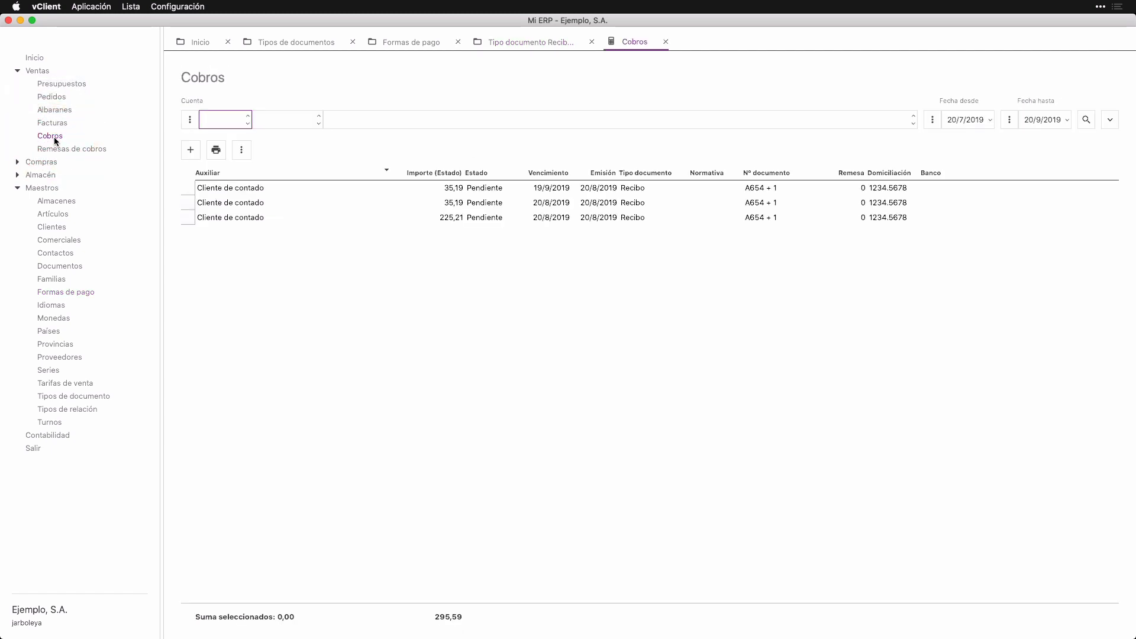
left_click(1085, 121)
left_click(1011, 121)
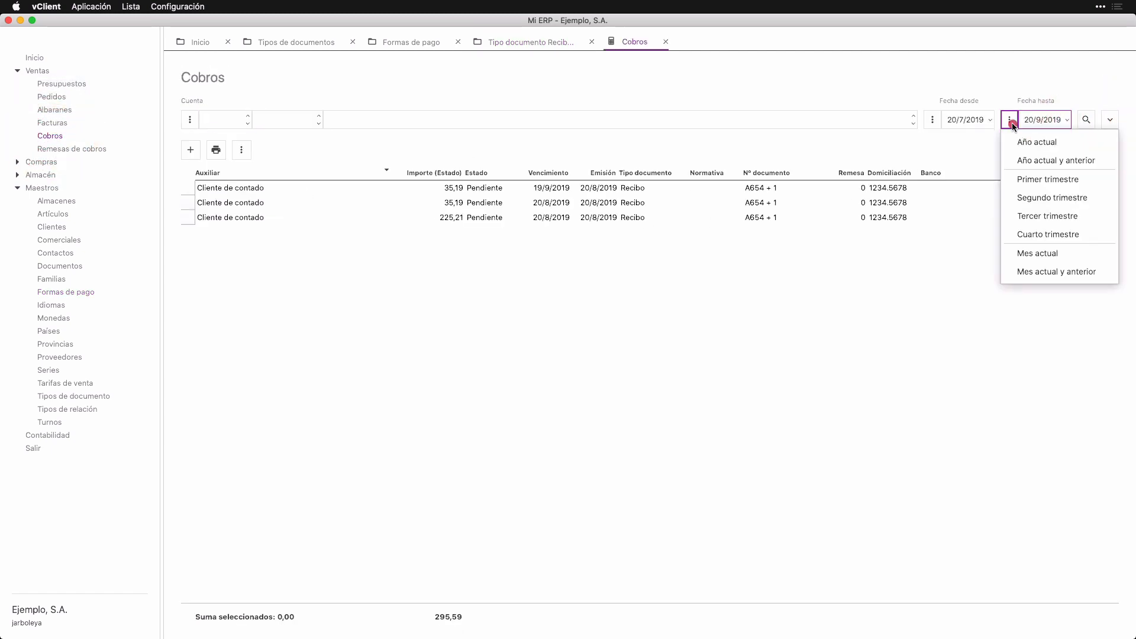
left_click(1026, 160)
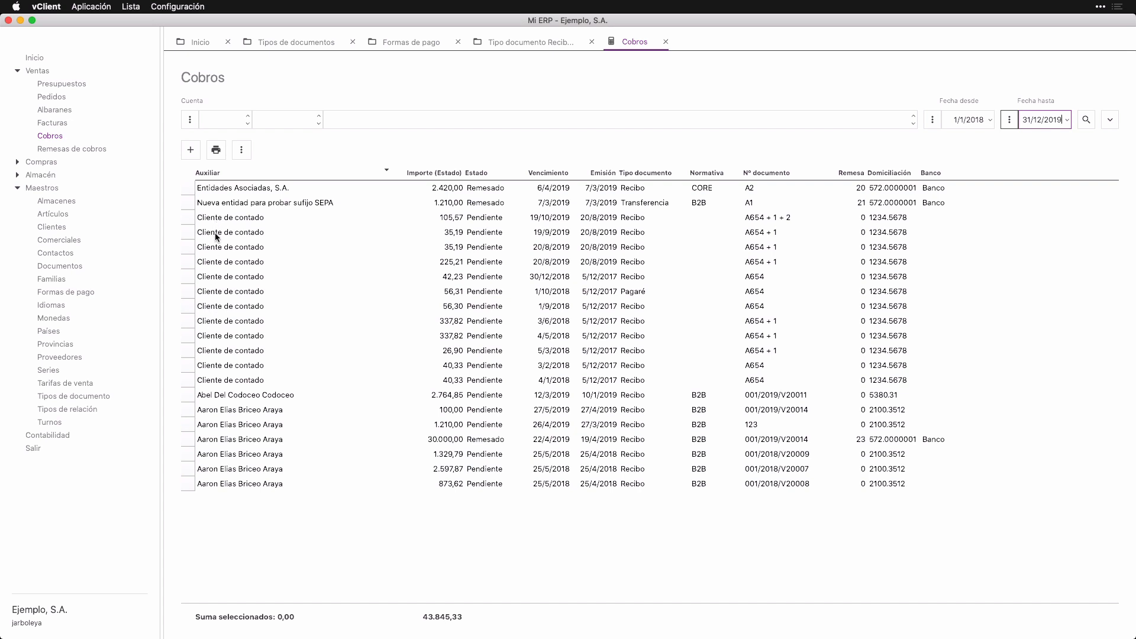
Select the two pending 337,82 receipts of Cliente de contado due 3/6/2018 and 4/5/2018 and start grouping them.
left_click(186, 321)
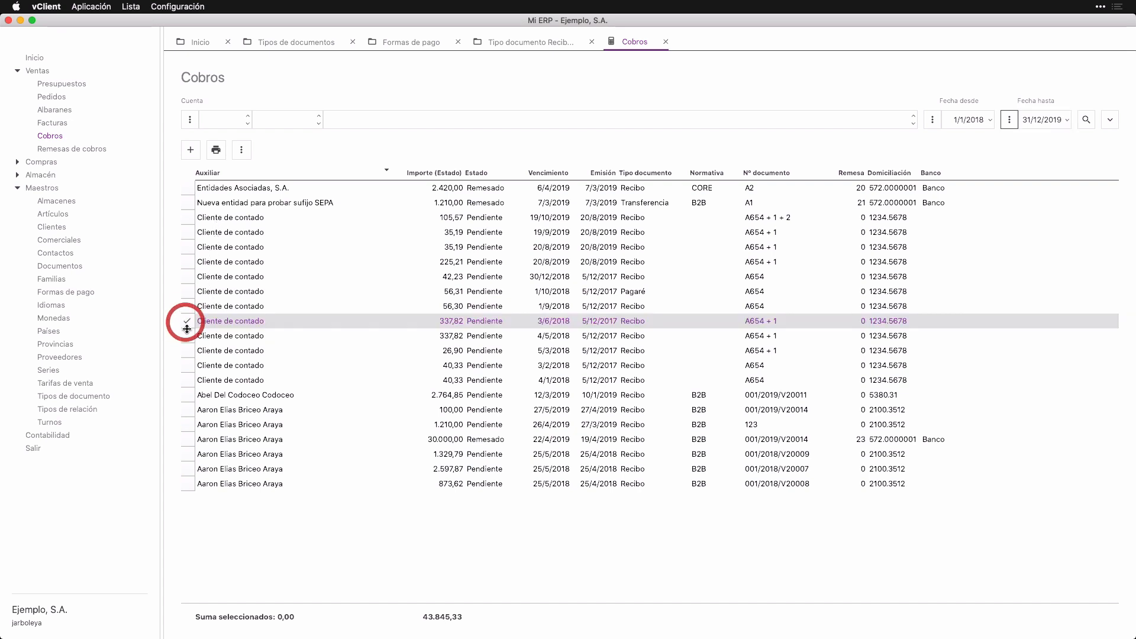
left_click(186, 335)
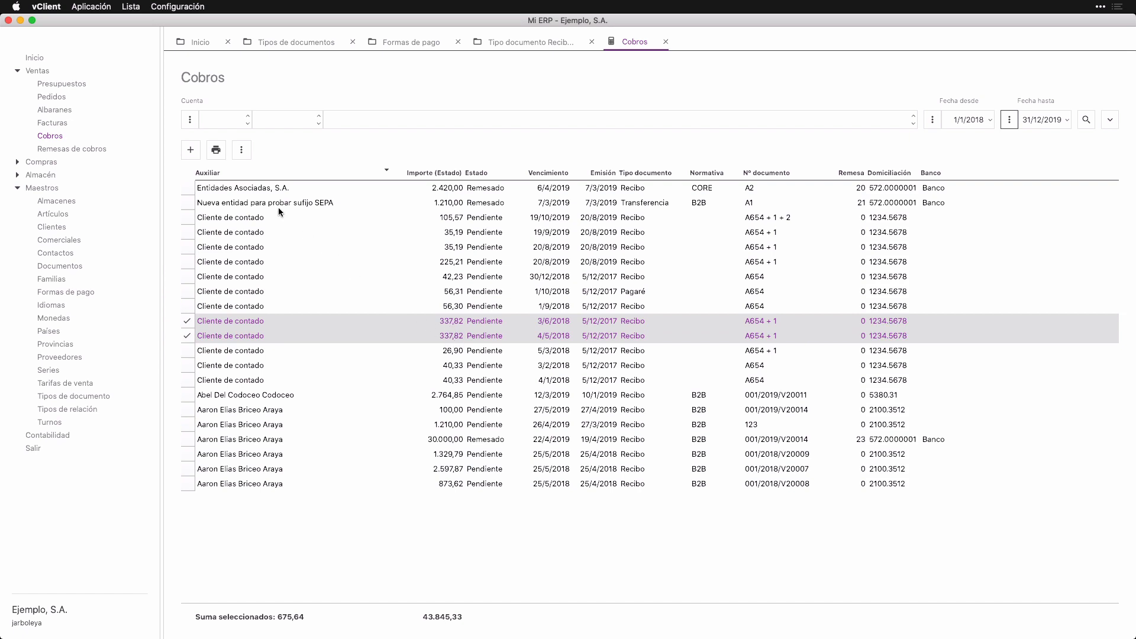
left_click(243, 152)
left_click(268, 194)
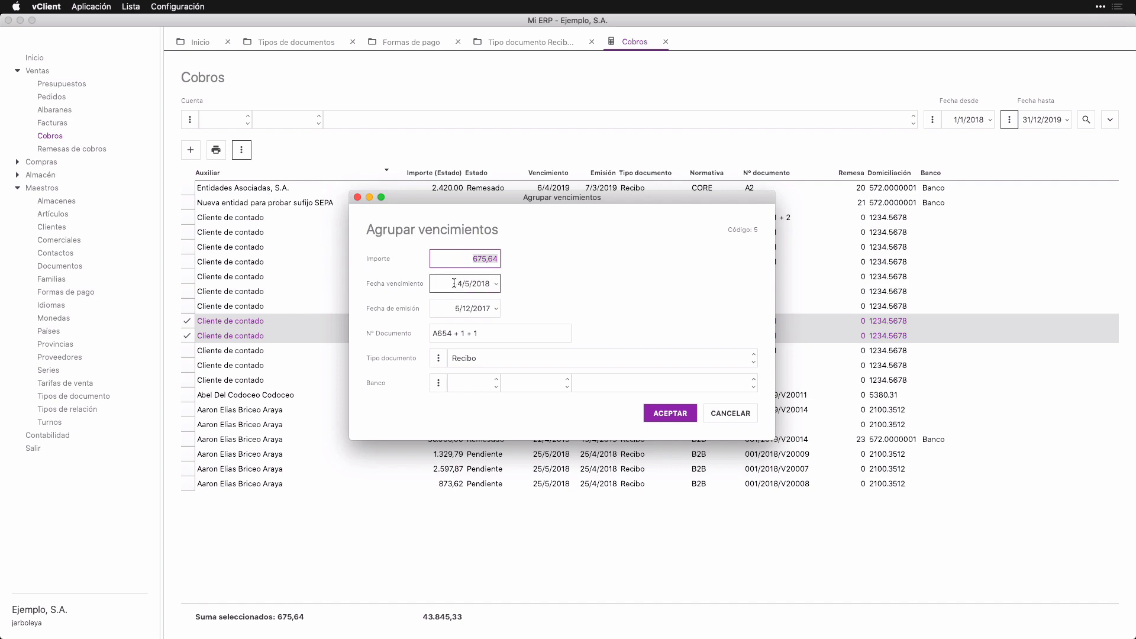
Group the selected receipts with due date 20/8/2019 and show the groupings and breakdowns of the resulting collection.
left_click_drag(454, 284, 506, 284)
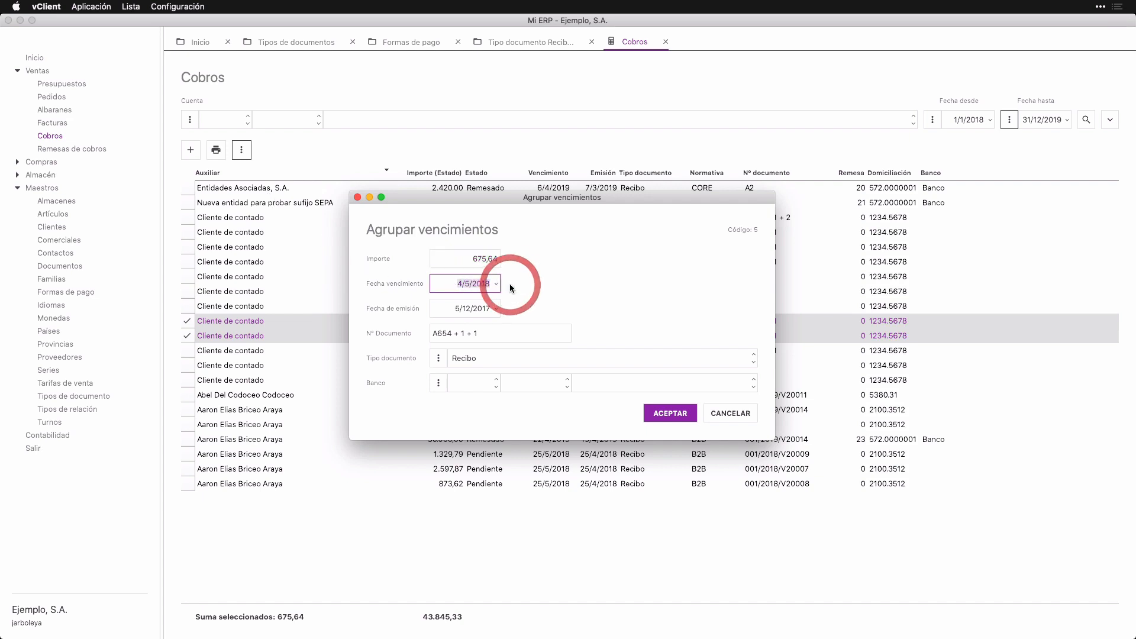
key("BackSpace")
type("20/8/2019")
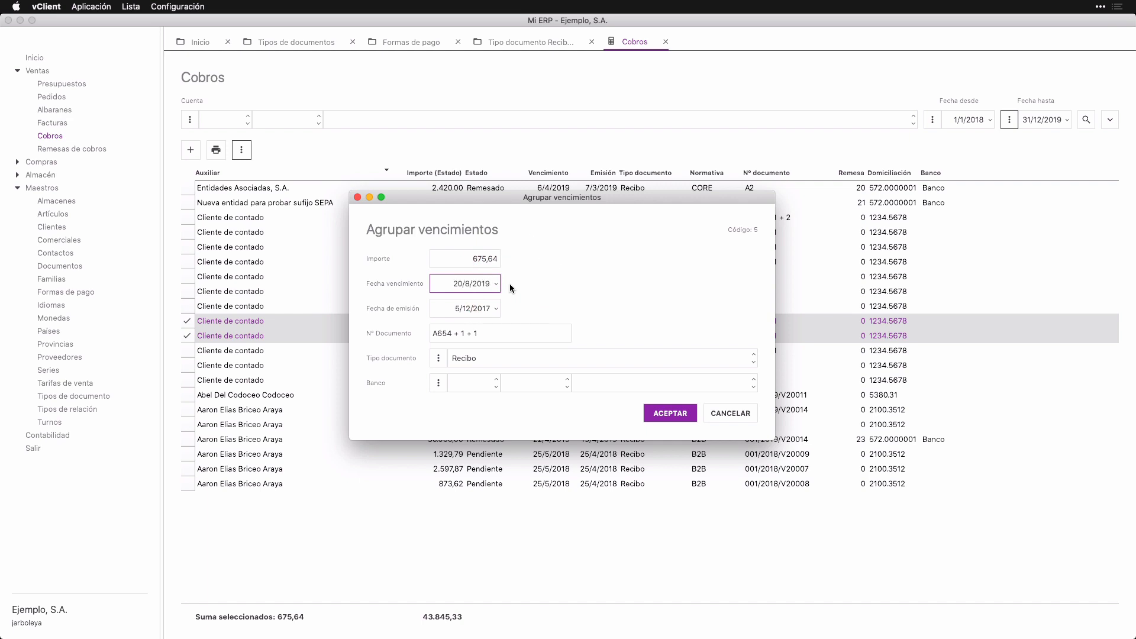
key("Tab")
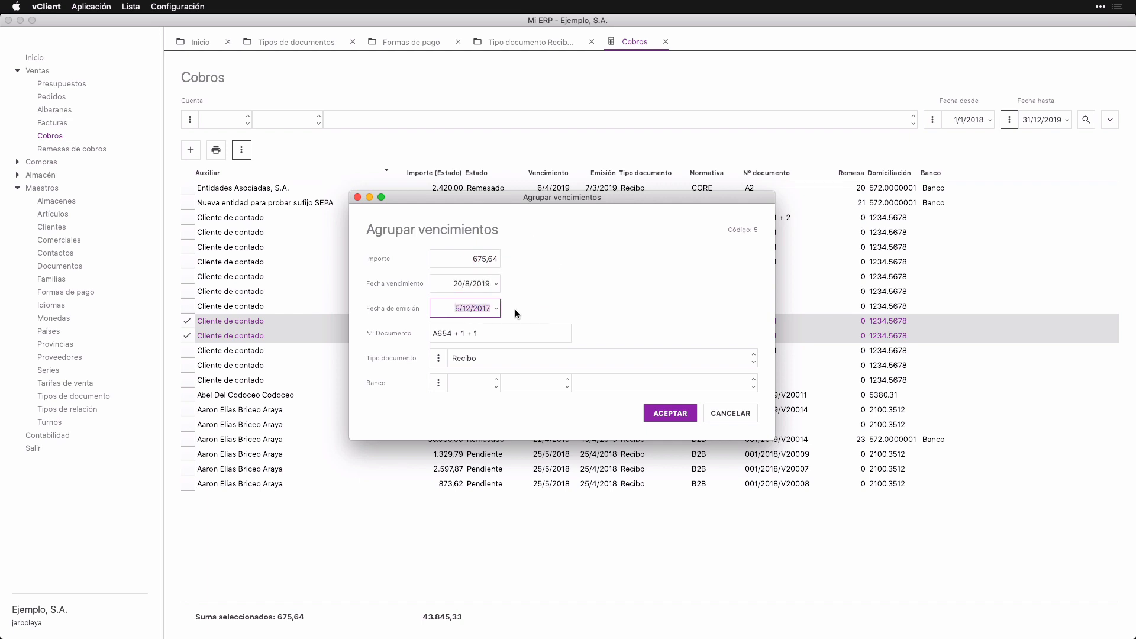
key("Tab")
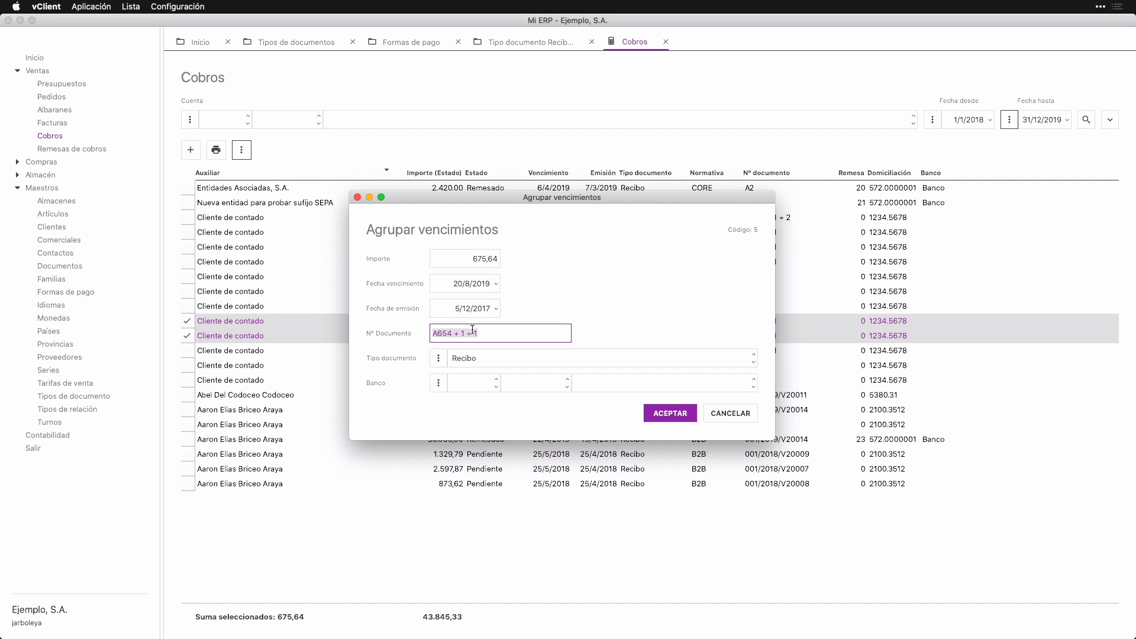
left_click(662, 414)
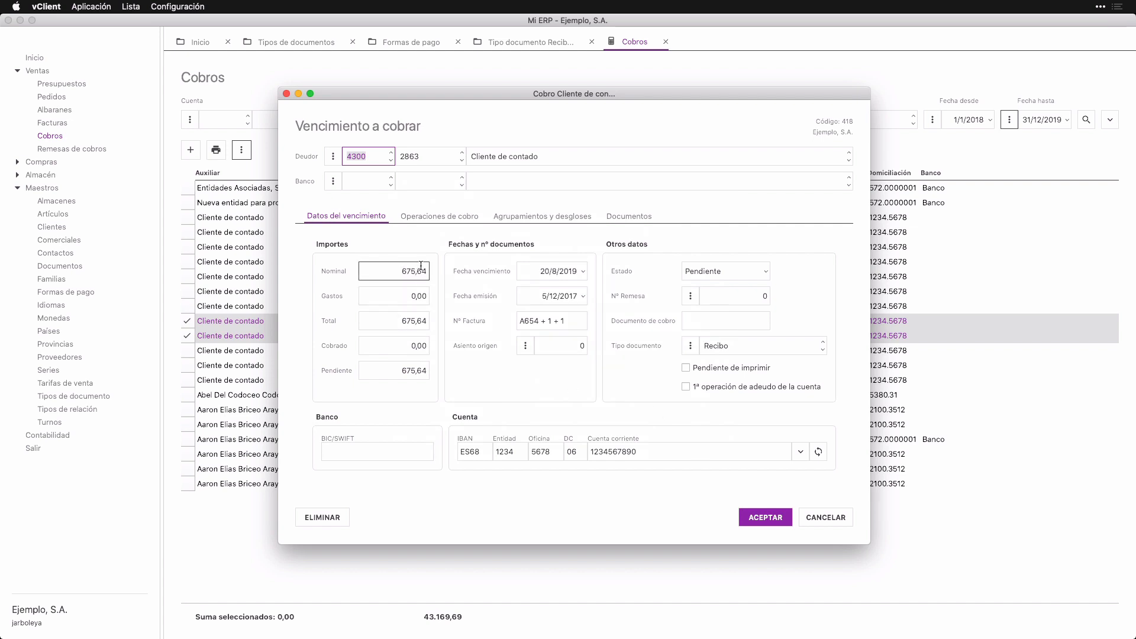
left_click(521, 216)
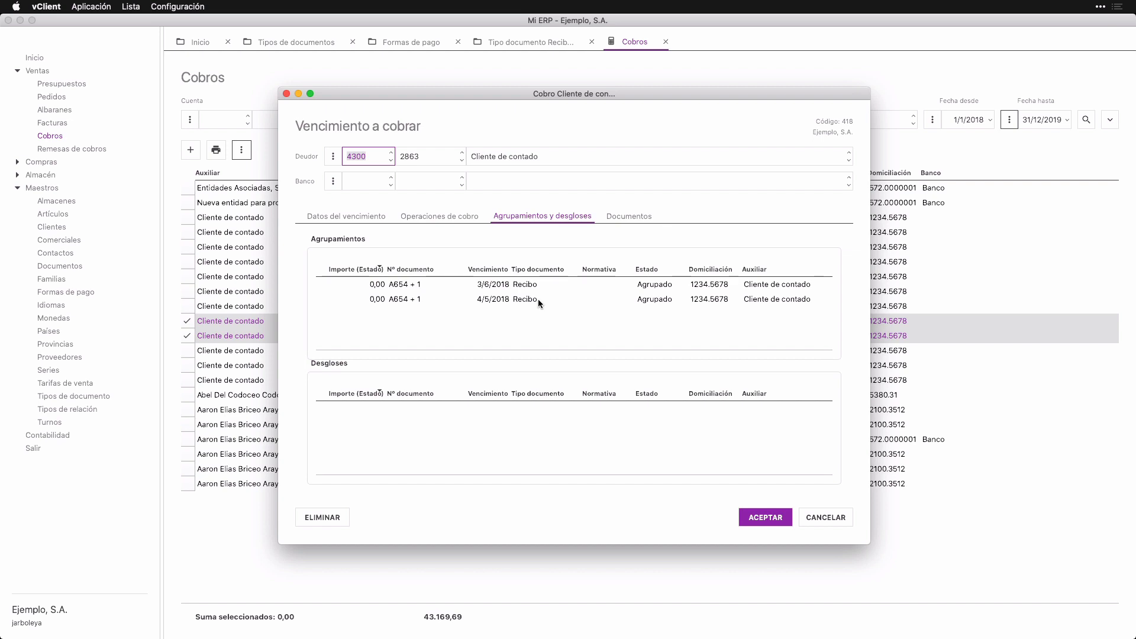
Review the grouped receipt's collection operations, return to its groupings and breakdowns, and accept the collection.
left_click(450, 219)
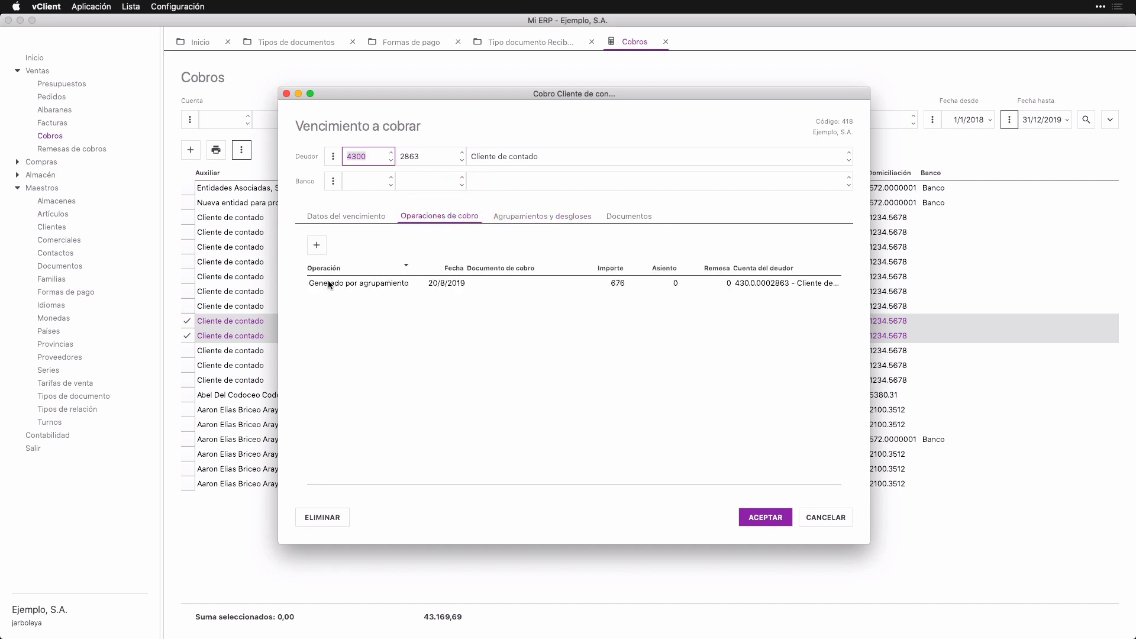
left_click(548, 218)
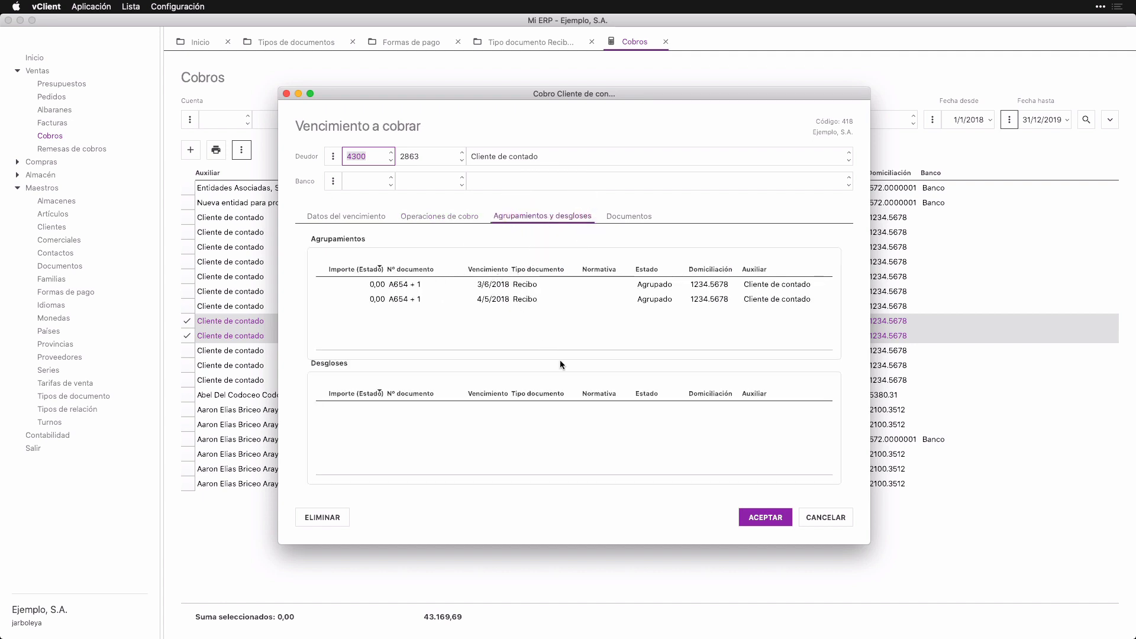
left_click(757, 518)
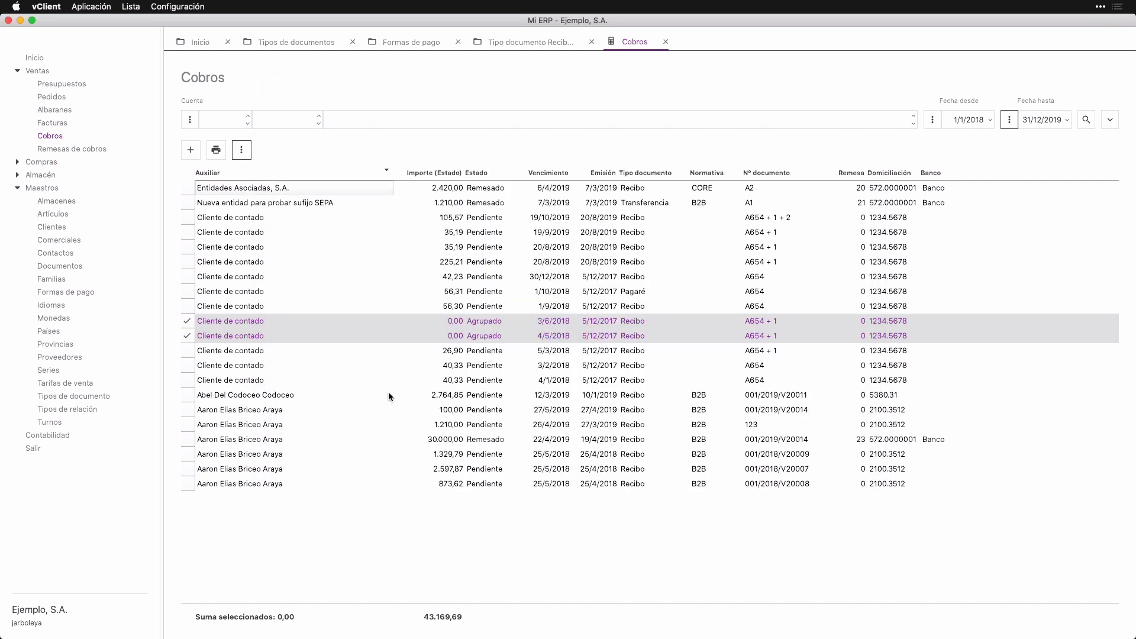
Open the grouped receipt due 3/6/2018 and inspect the collection operation and accounting entry of its linked grouped due item.
double_click(289, 321)
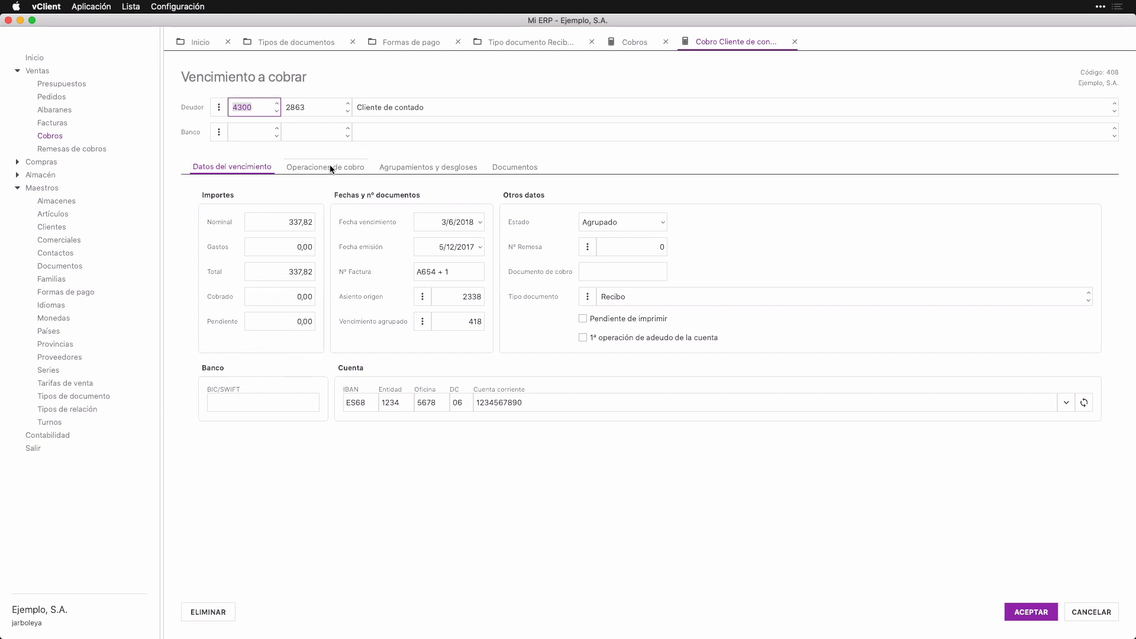
left_click(422, 323)
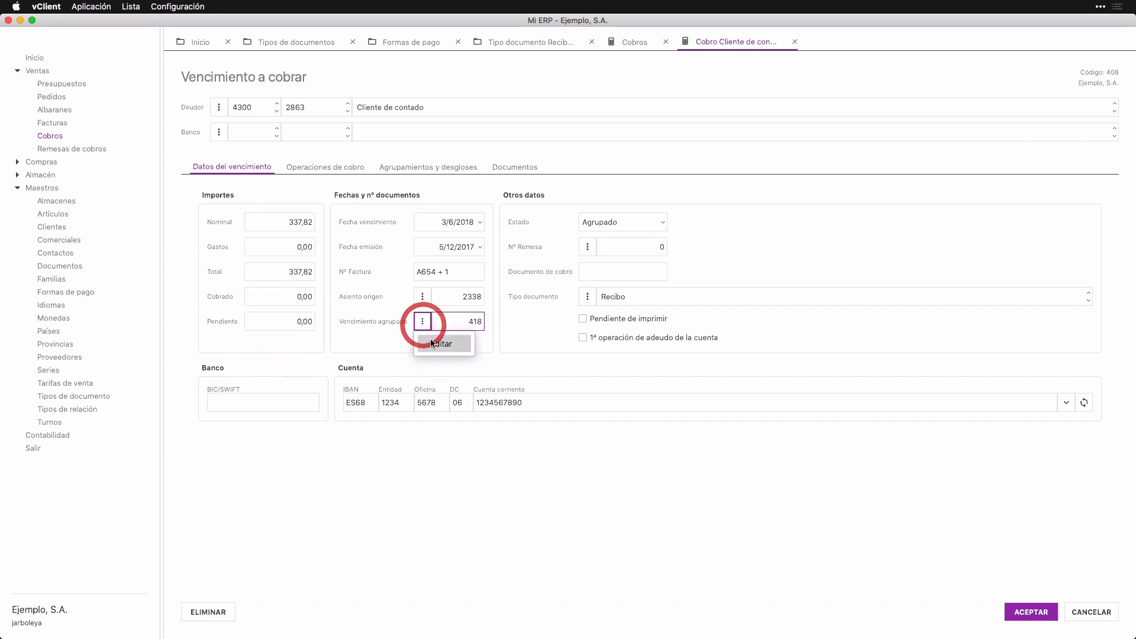
left_click(431, 343)
left_click(433, 217)
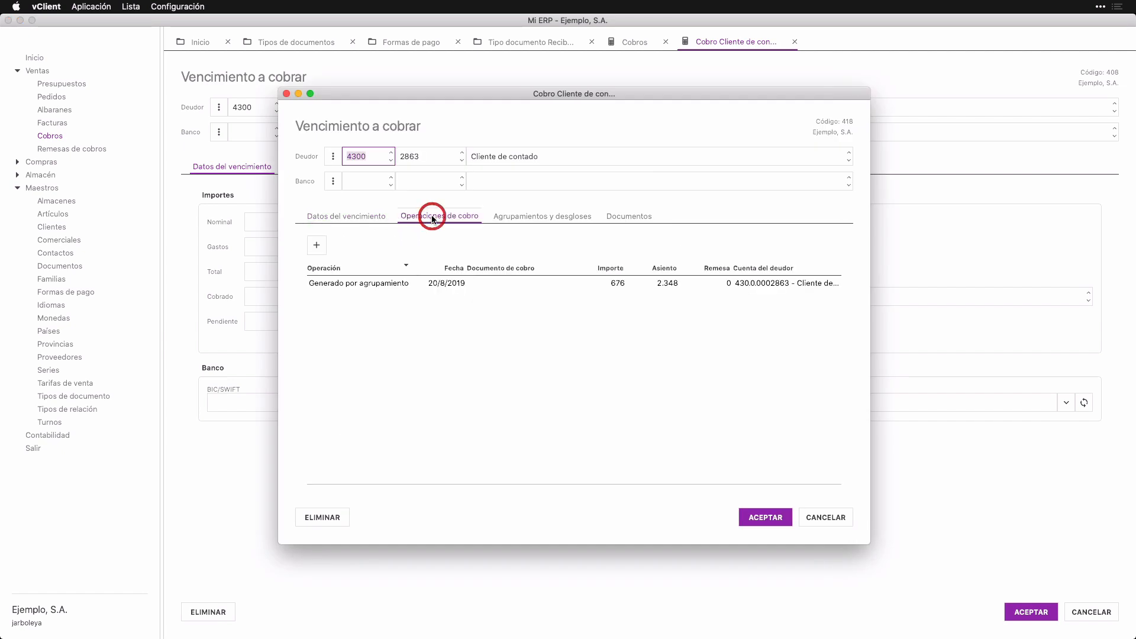
double_click(556, 283)
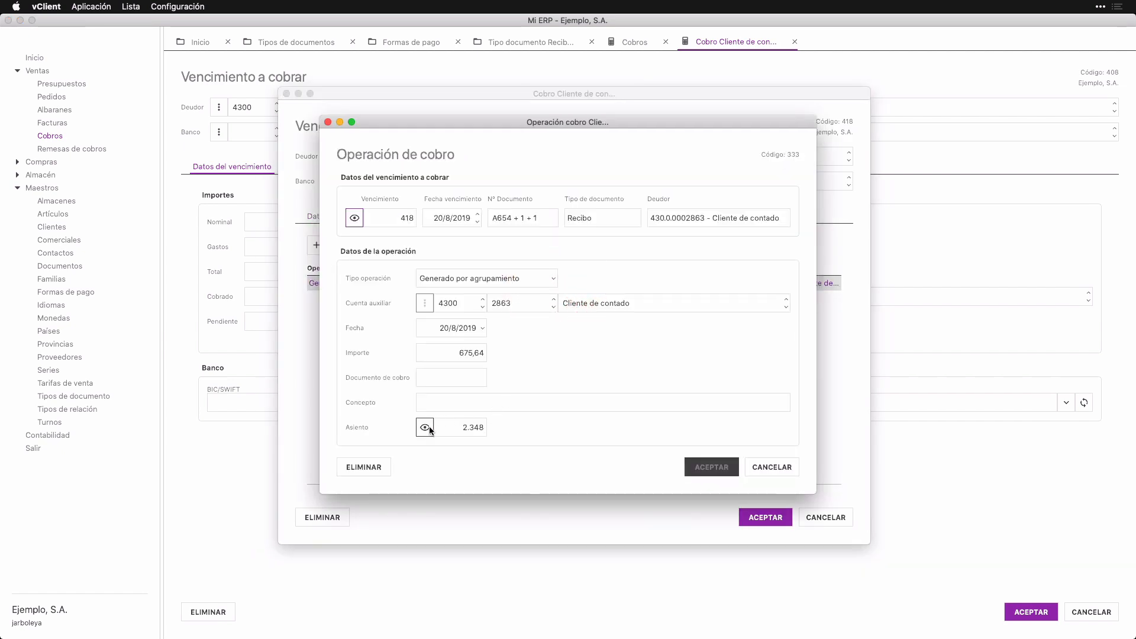
left_click(426, 428)
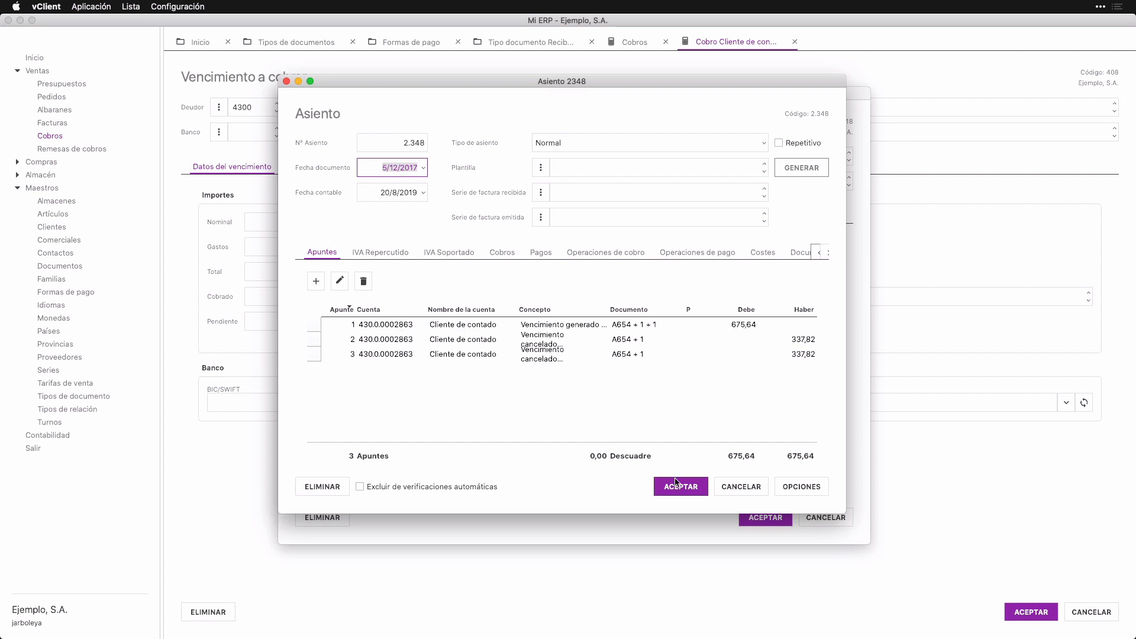
left_click(742, 487)
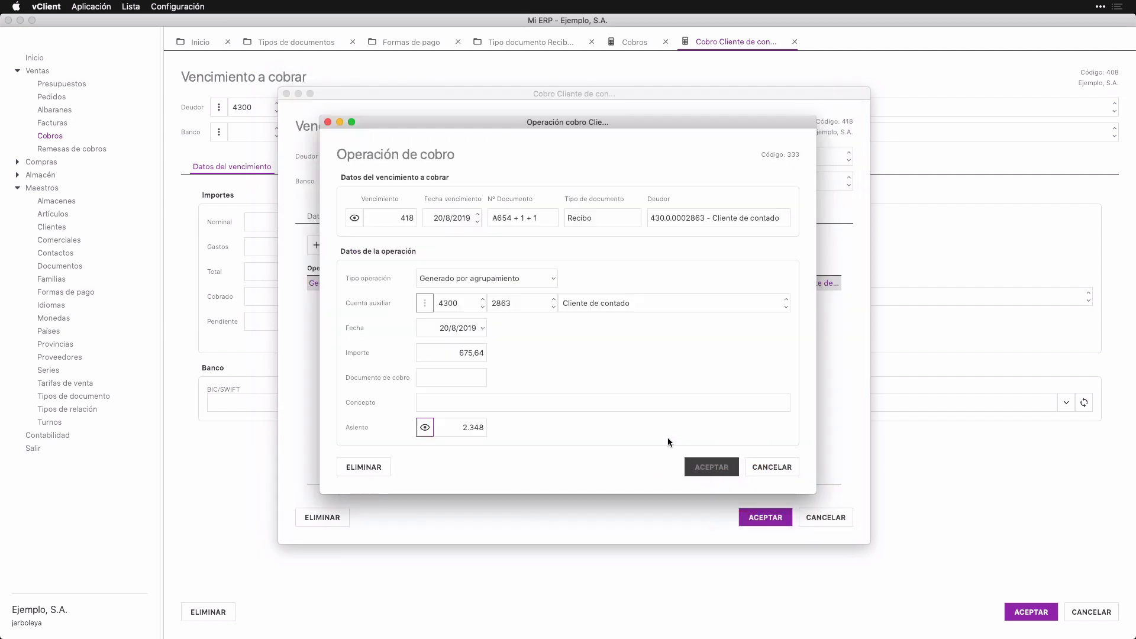
key("Escape")
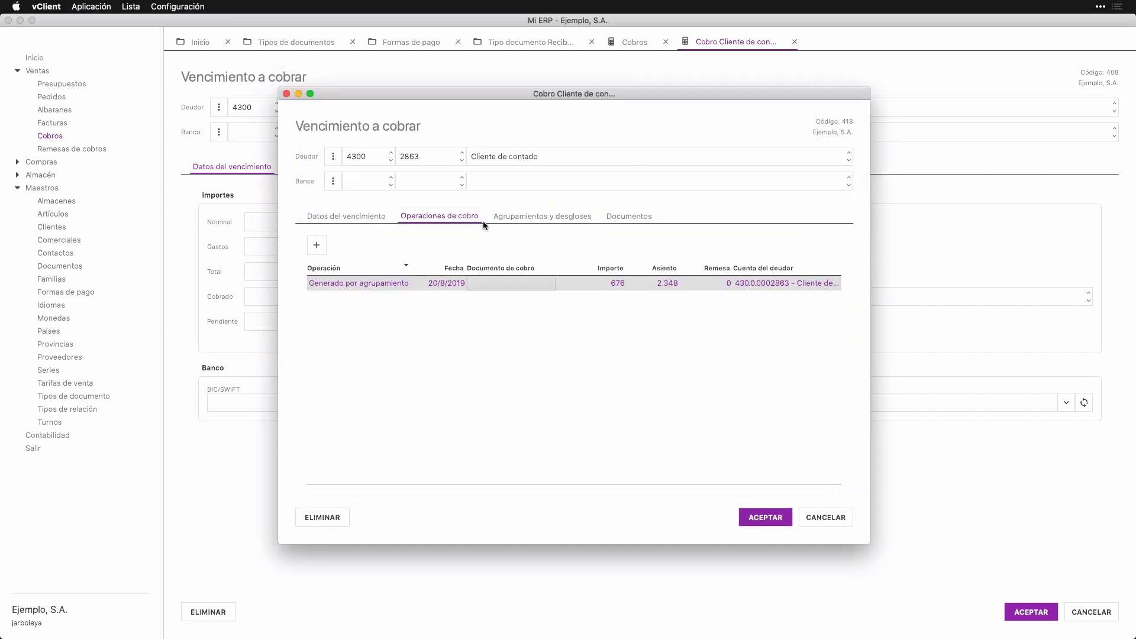
key("Escape")
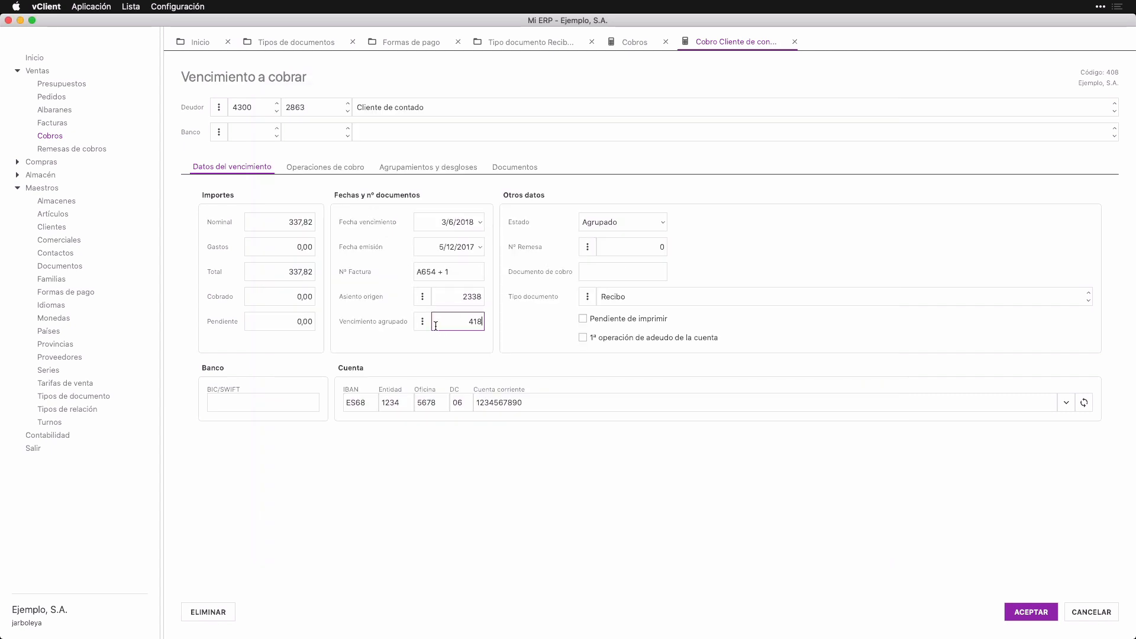
Inspect the 3/6/2018 receipt's Cancelado por agrupamiento operation and its accounting entry, and return to the collections list.
left_click(351, 172)
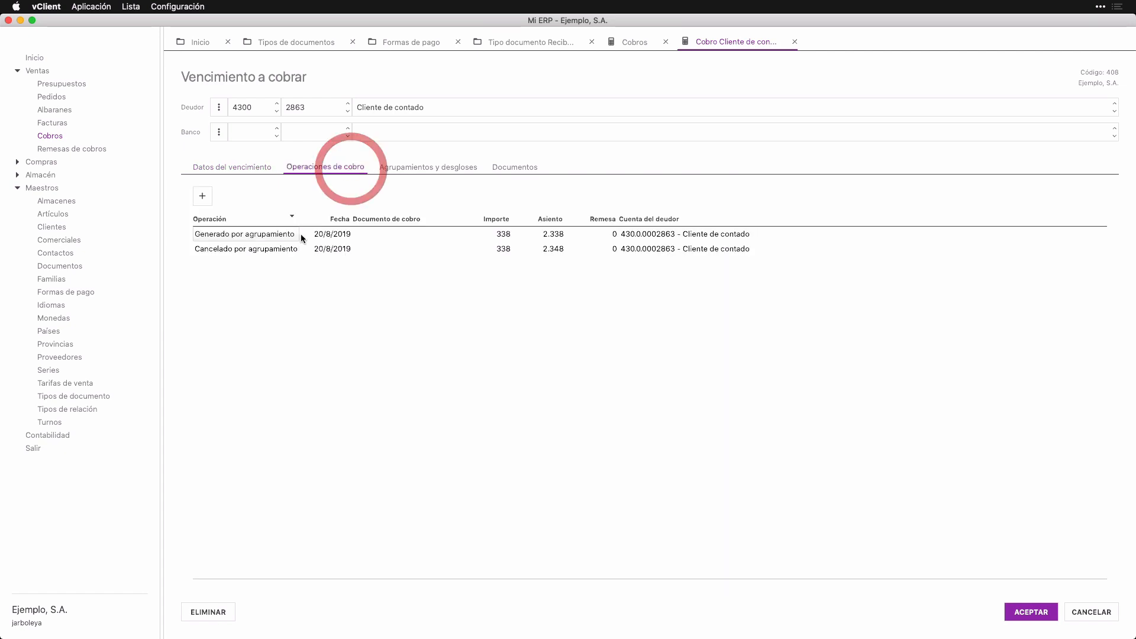
double_click(281, 250)
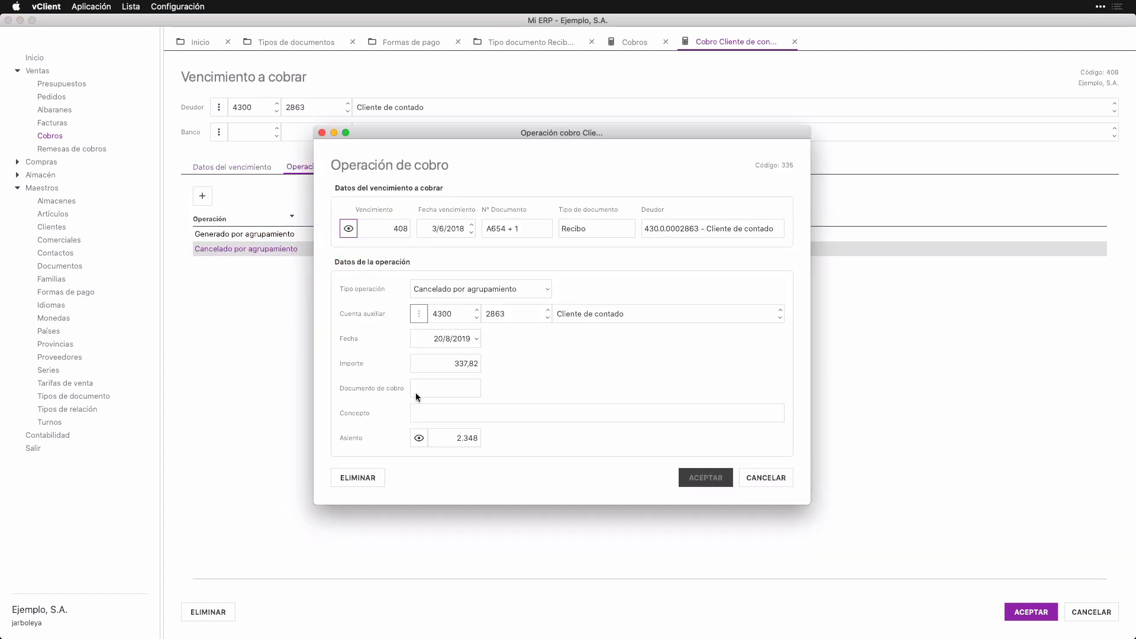
left_click(417, 439)
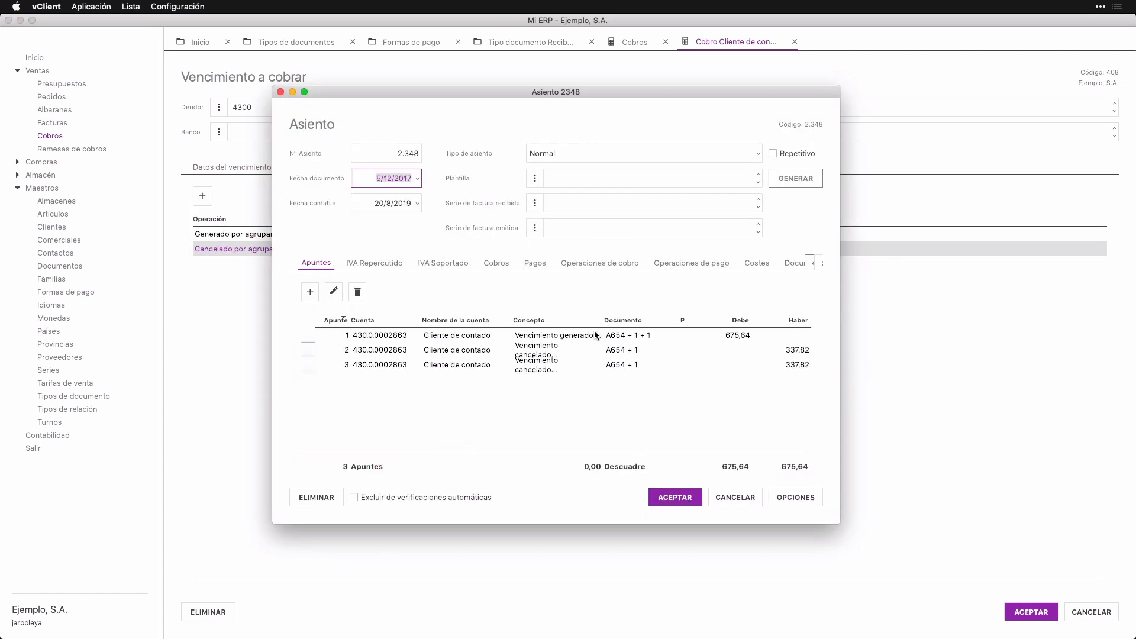
key("Escape")
key("Escape")
key("Escape")
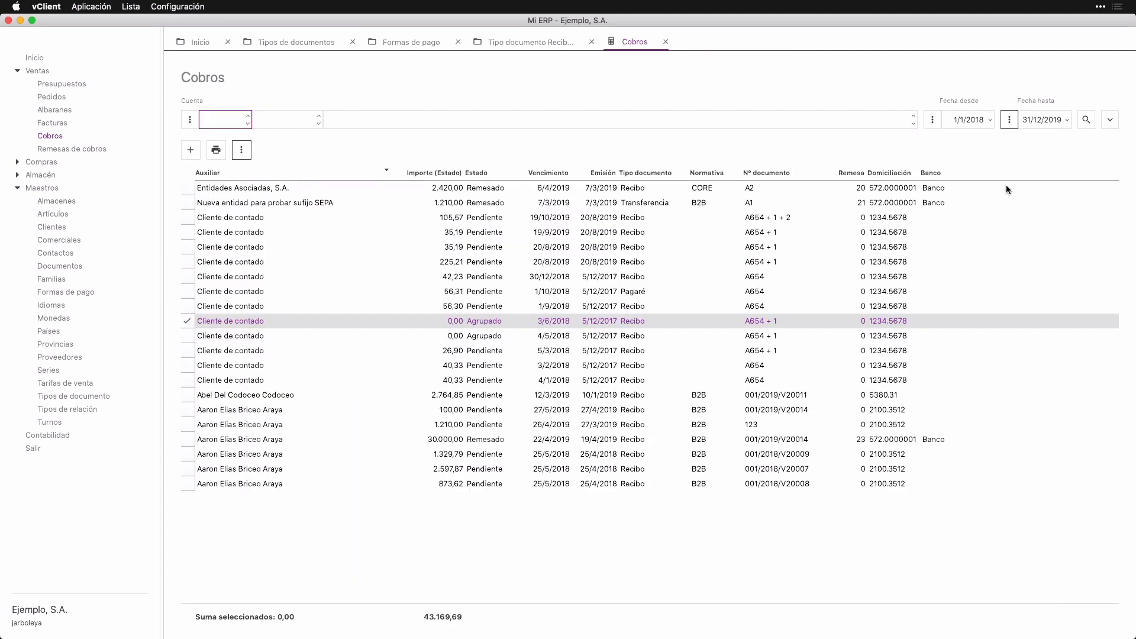
Refresh the collections list and split the Cliente de contado 675,64 receipt into three instalments due 20/8/2019, 19/9/2019 and 19/10/2019.
left_click(1084, 122)
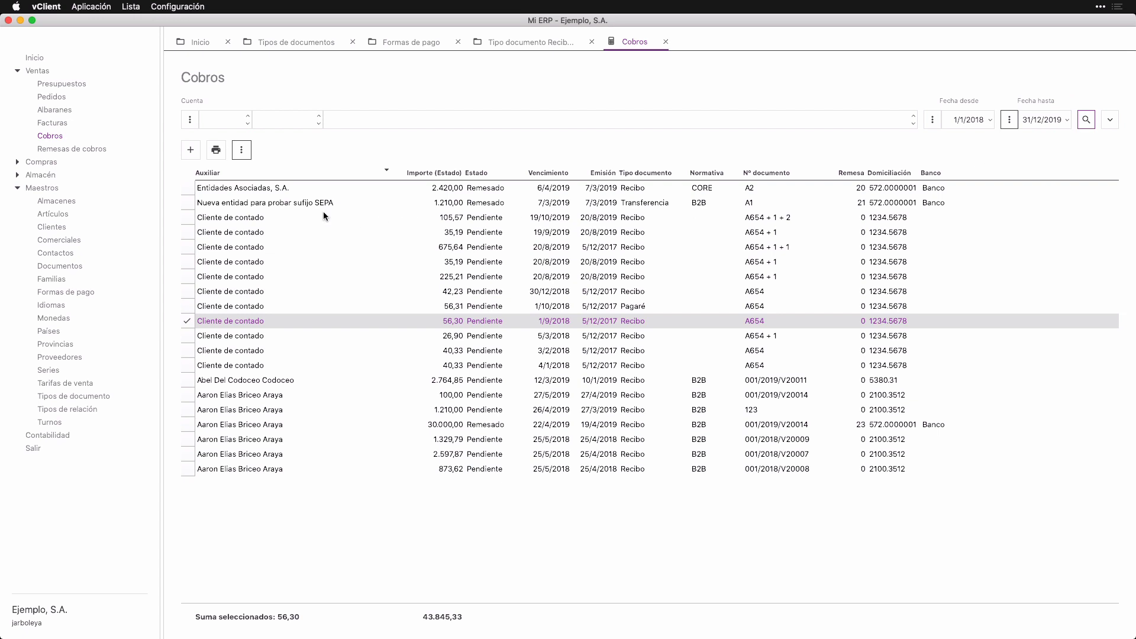
left_click(237, 190)
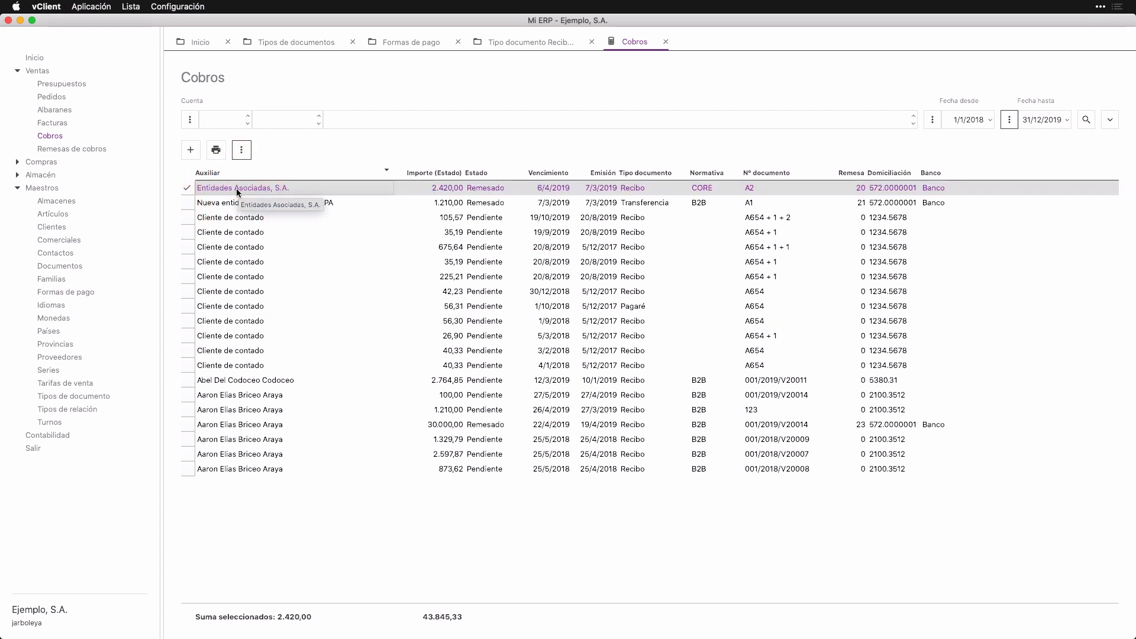
left_click(224, 249)
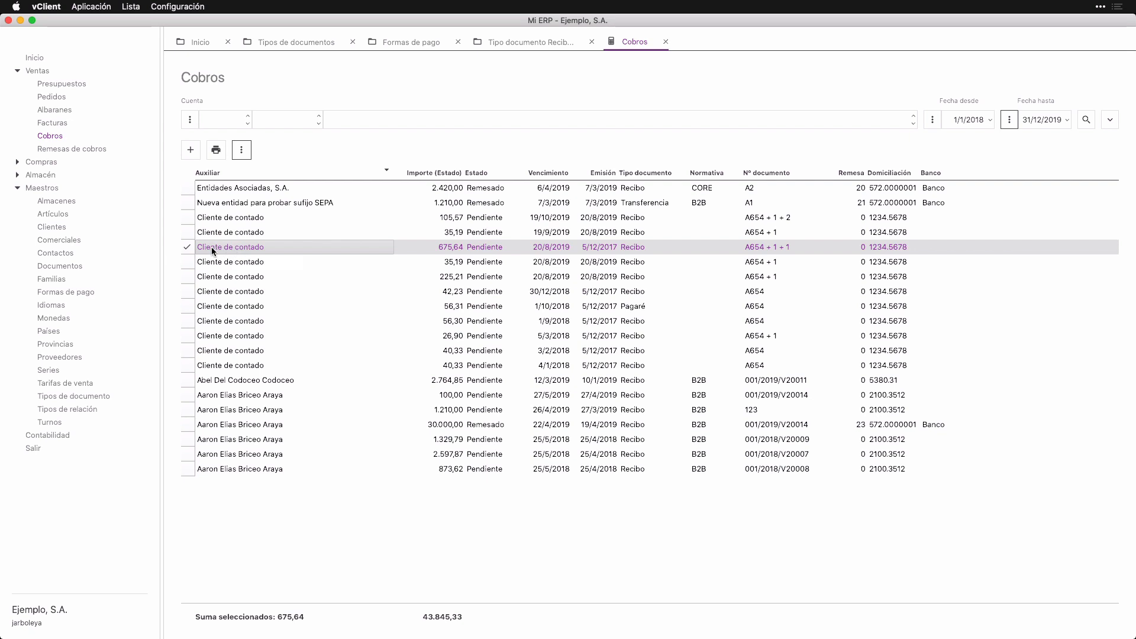
left_click(241, 150)
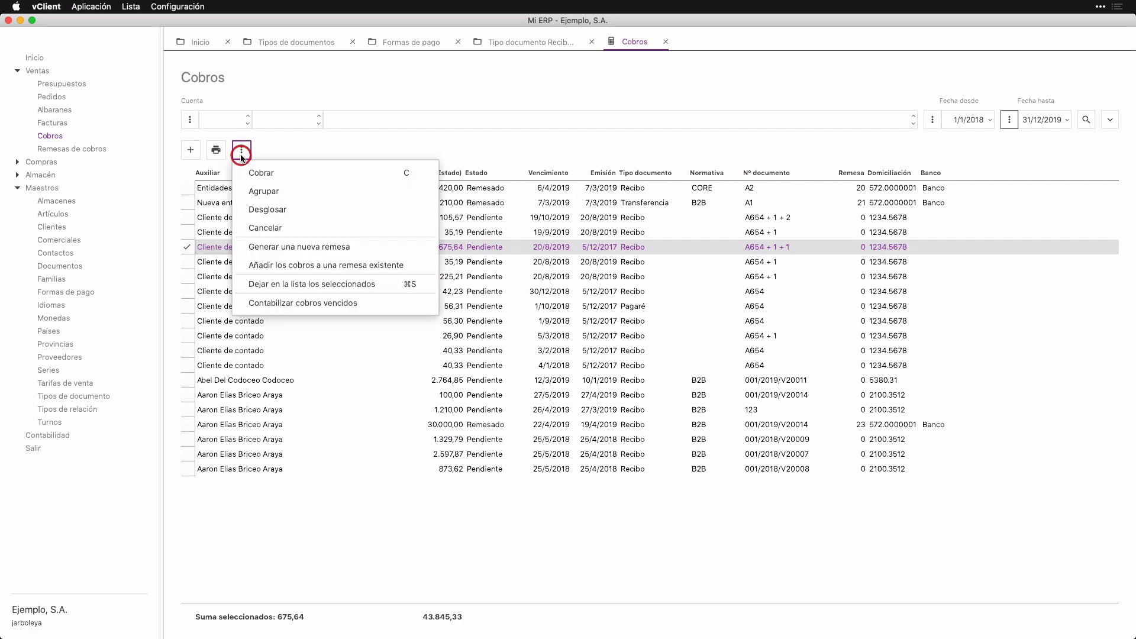
left_click(274, 211)
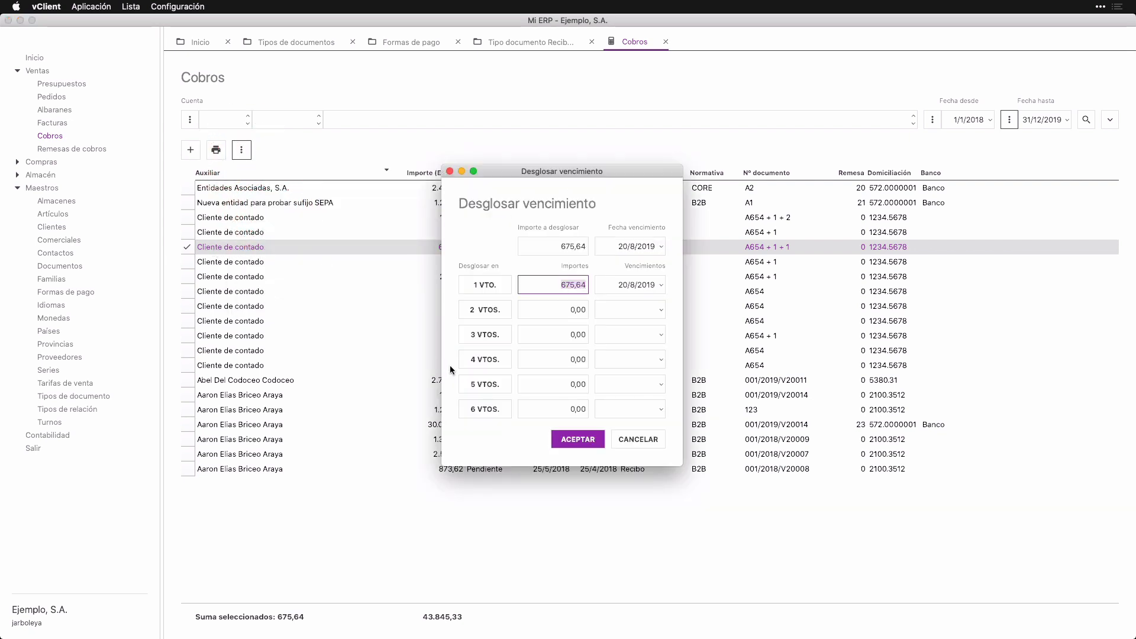
left_click(483, 335)
left_click(548, 335)
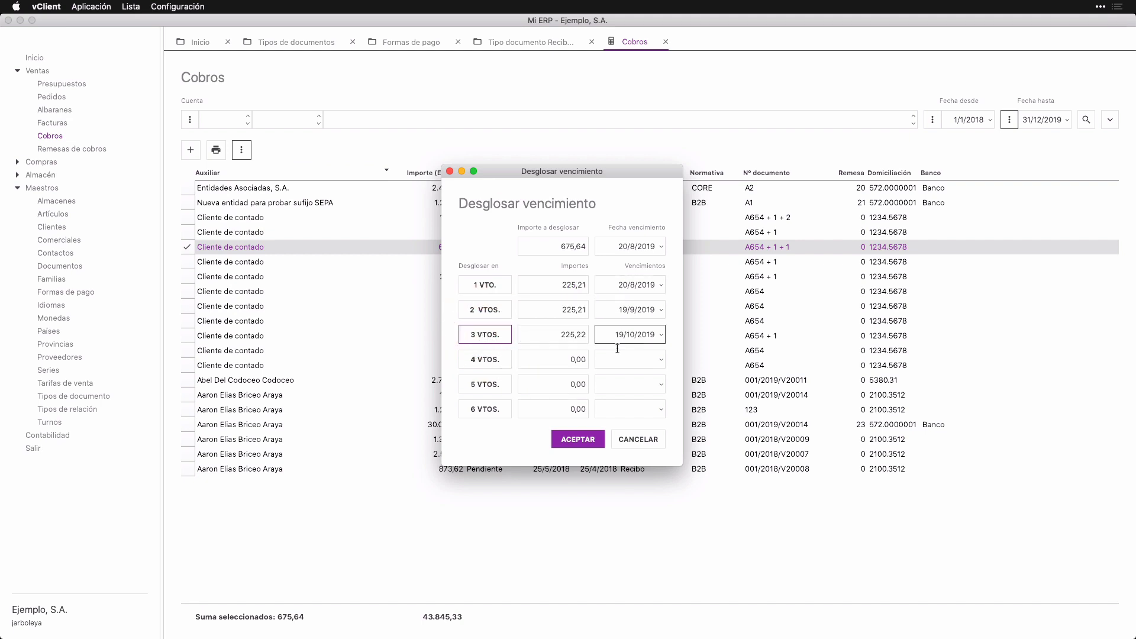
left_click(592, 442)
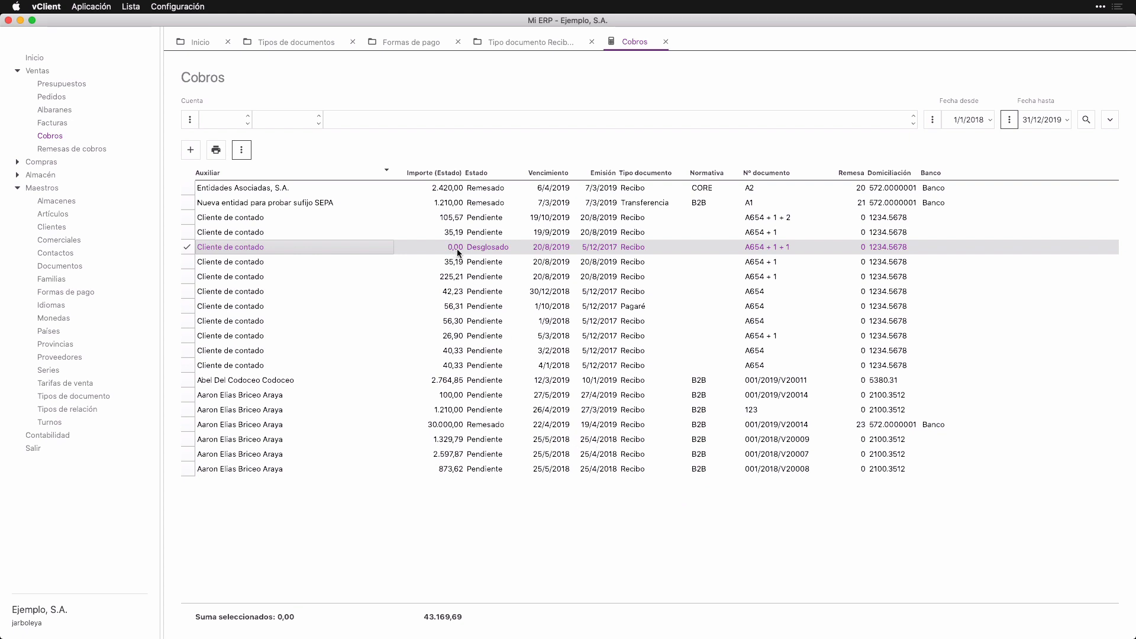
Open the split receipt and examine its groupings and breakdowns, plus the accounting entry of the Cancelado por desglose operation.
double_click(487, 247)
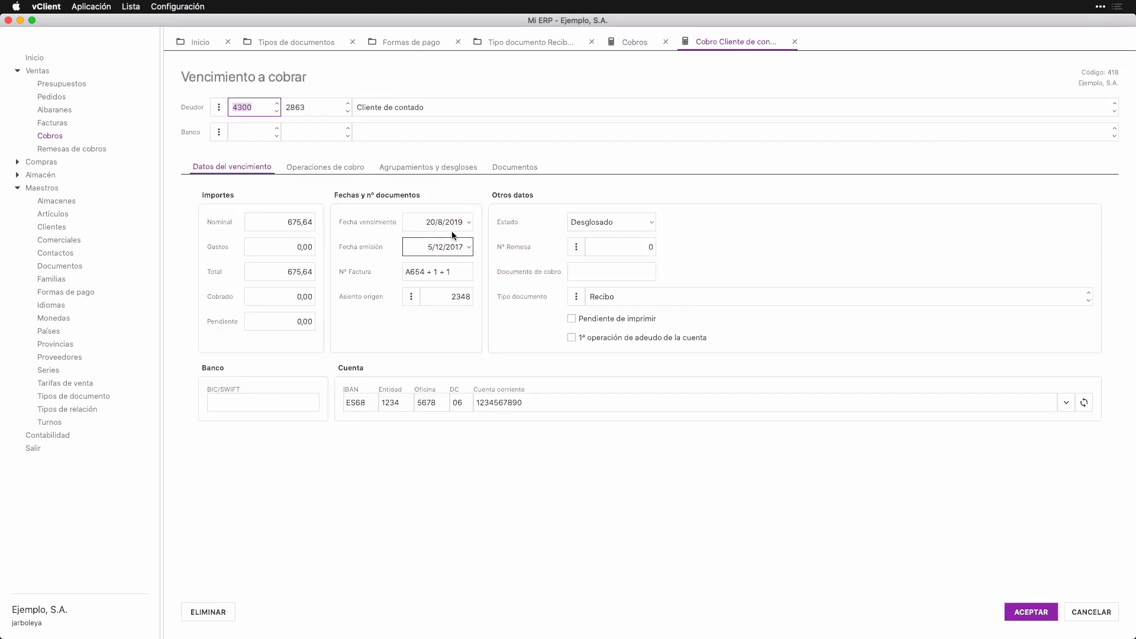
left_click(413, 169)
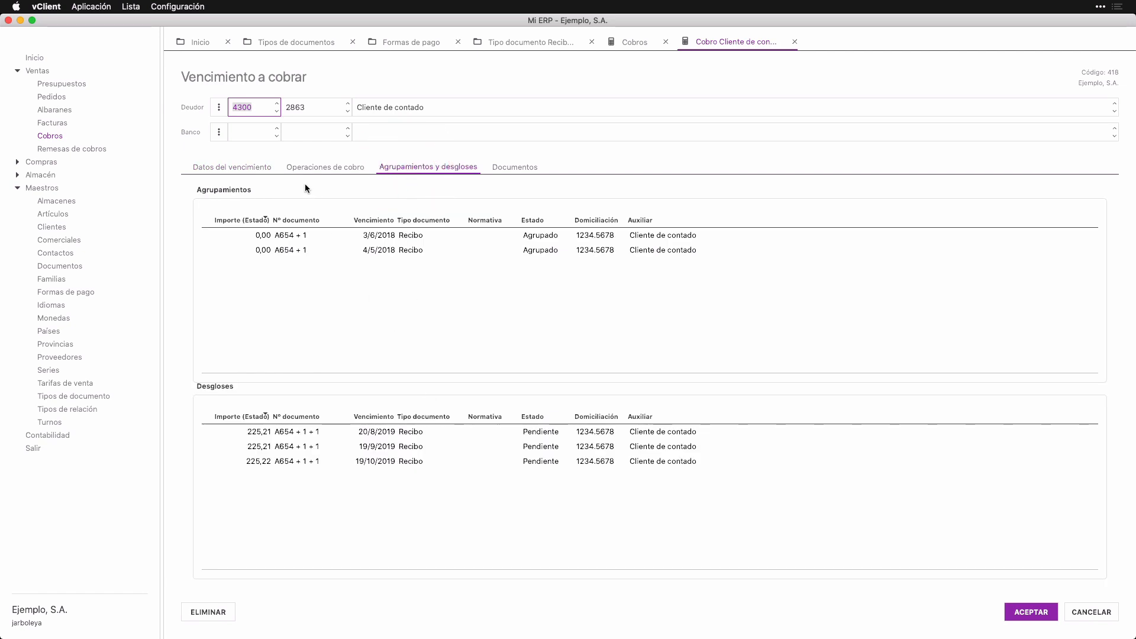
left_click(305, 168)
left_click(274, 249)
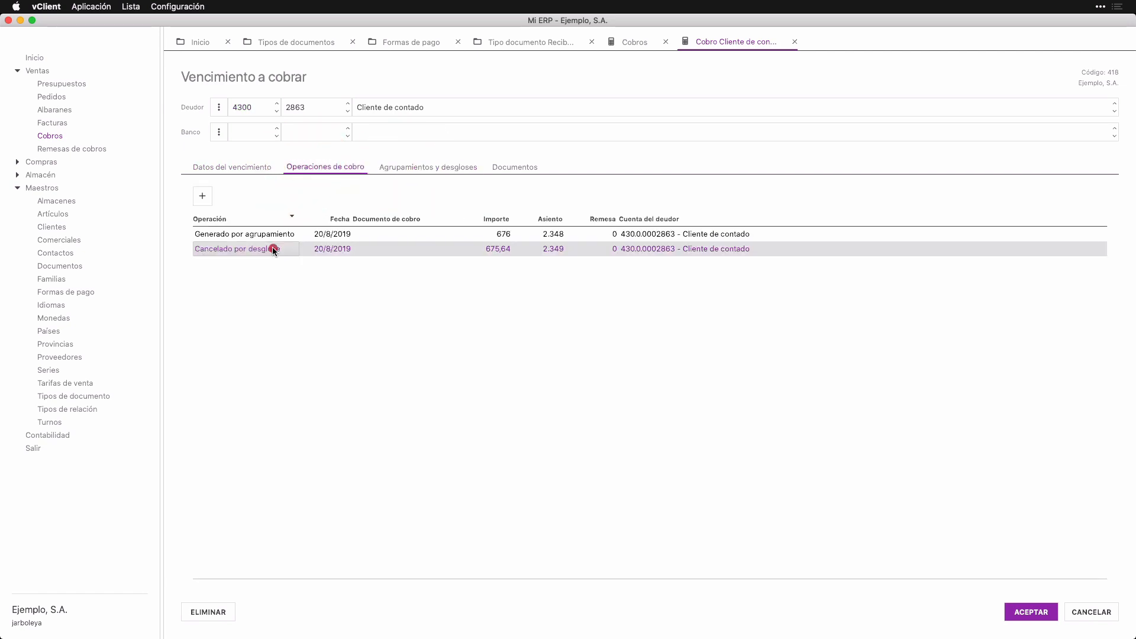
double_click(274, 249)
left_click(419, 439)
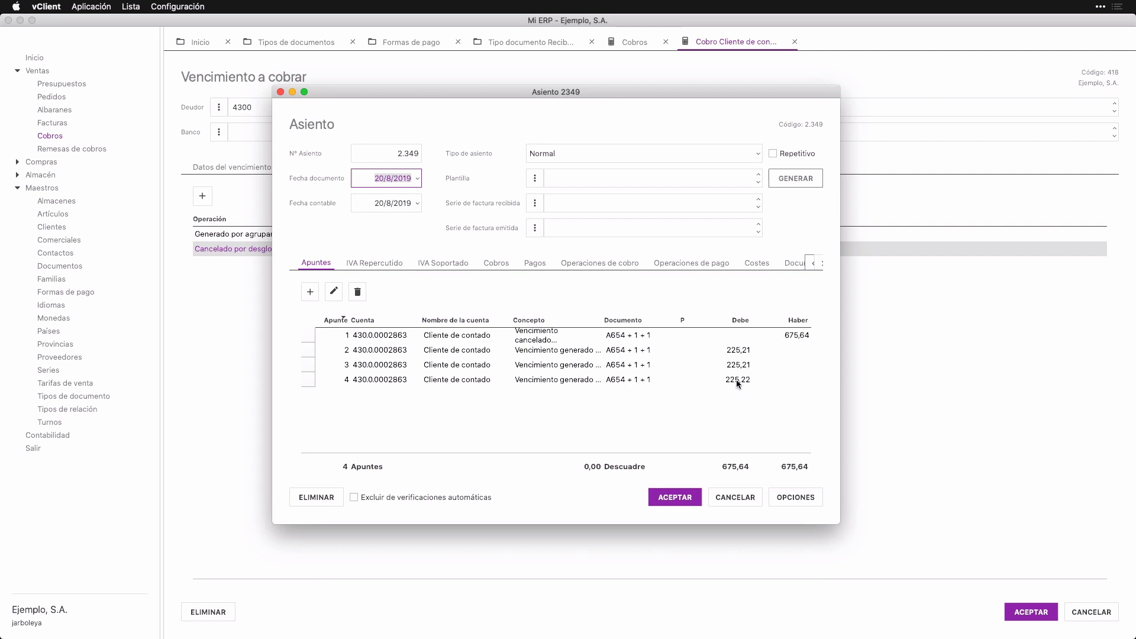
key("Escape")
key("Escape")
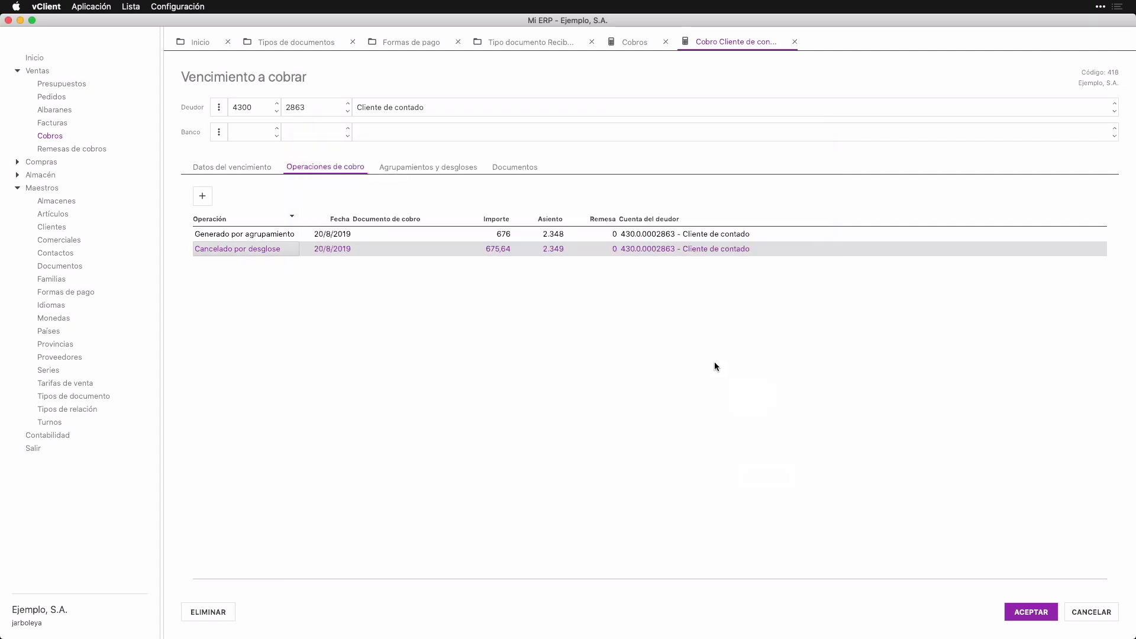
Return to the Recibo document type and compare its accounting and remittance options for collections and payments.
left_click(503, 41)
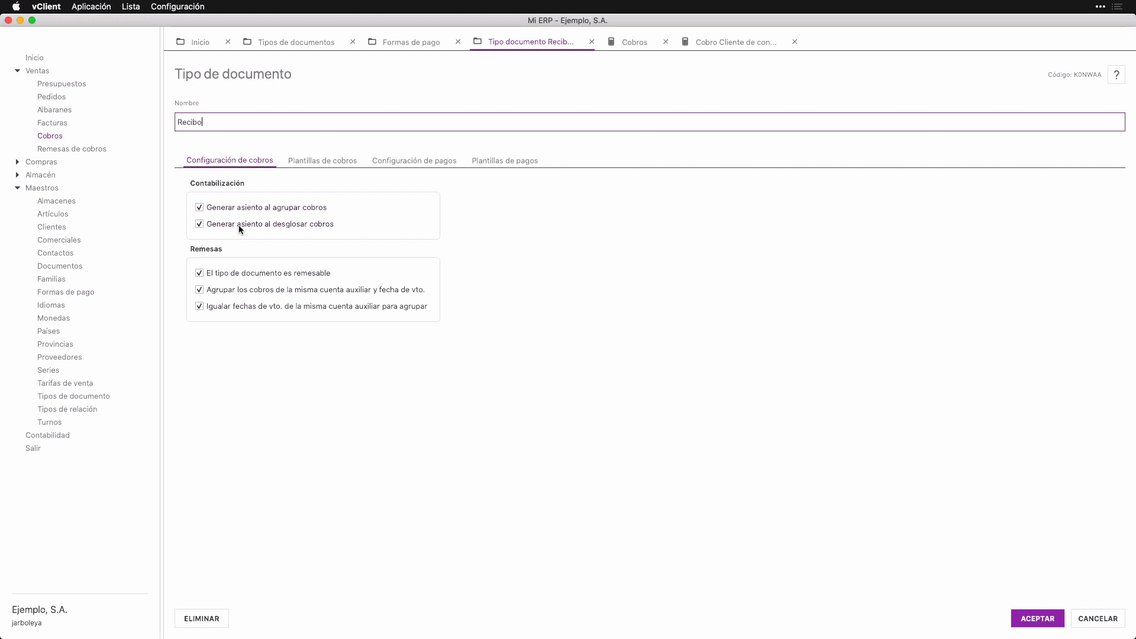
left_click(385, 160)
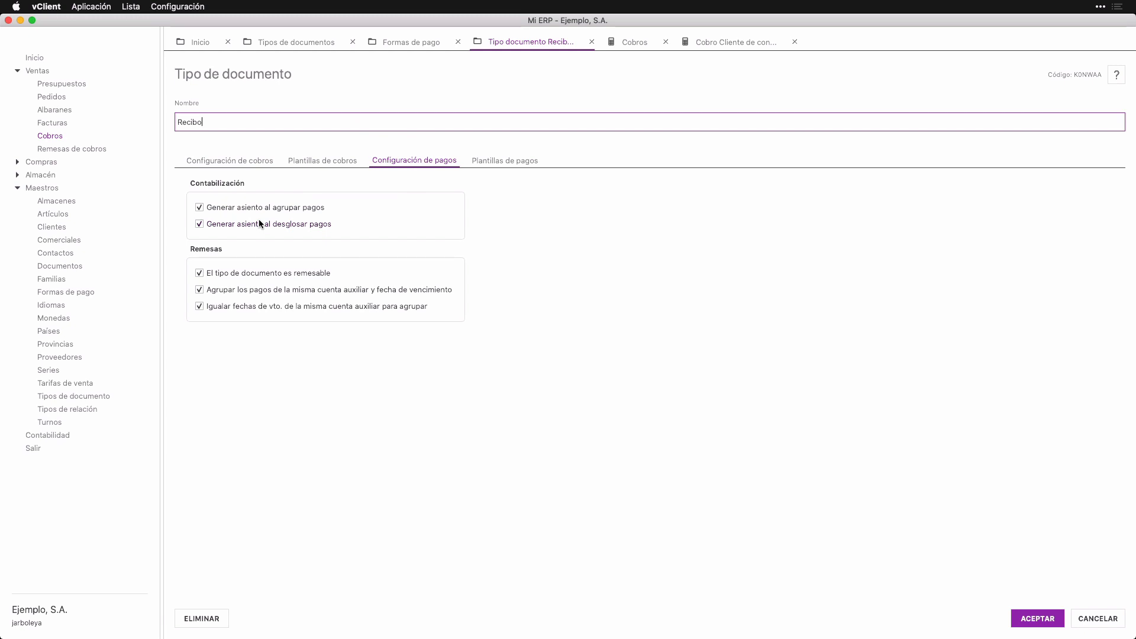
left_click(241, 161)
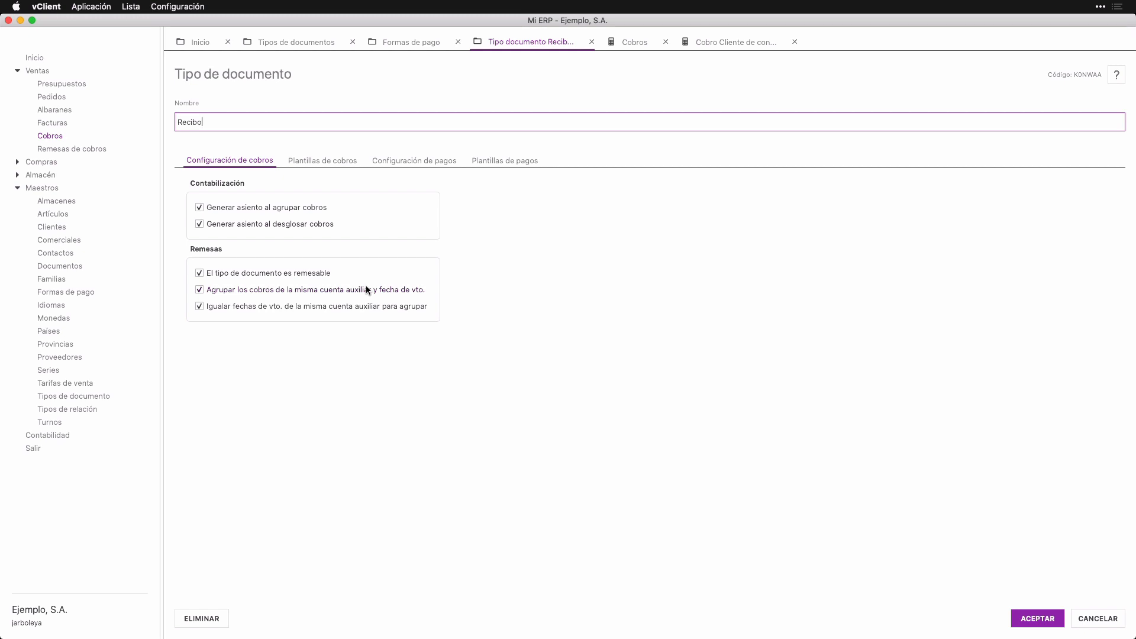
left_click(407, 161)
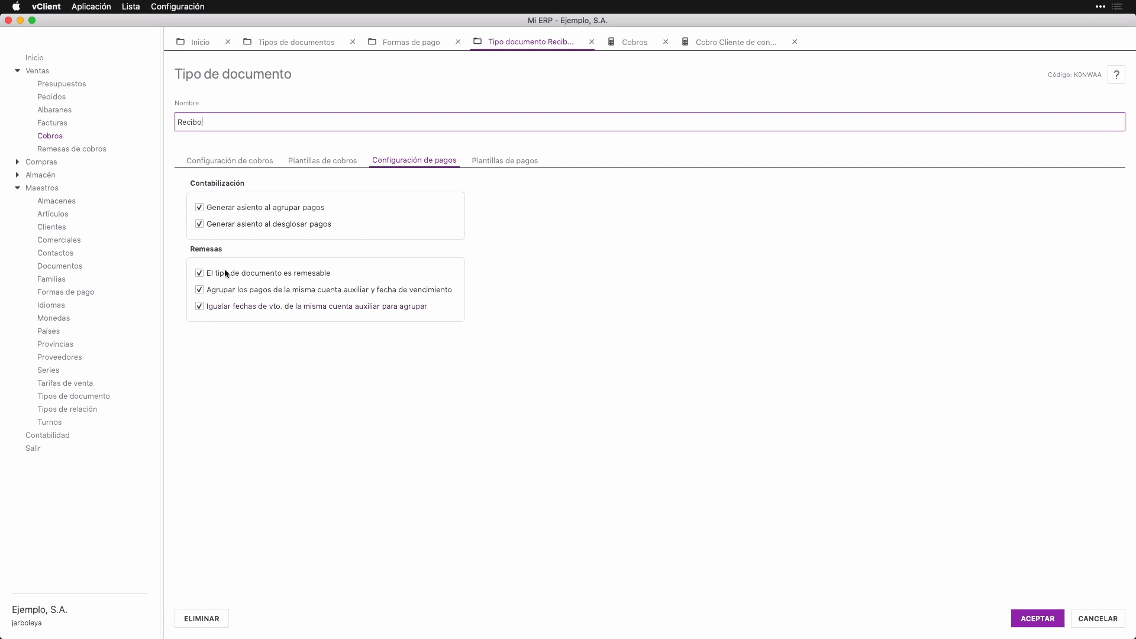
Examine the Recibo collection remittance entry templates, highlighting the Remesa: Presentación template.
left_click(306, 162)
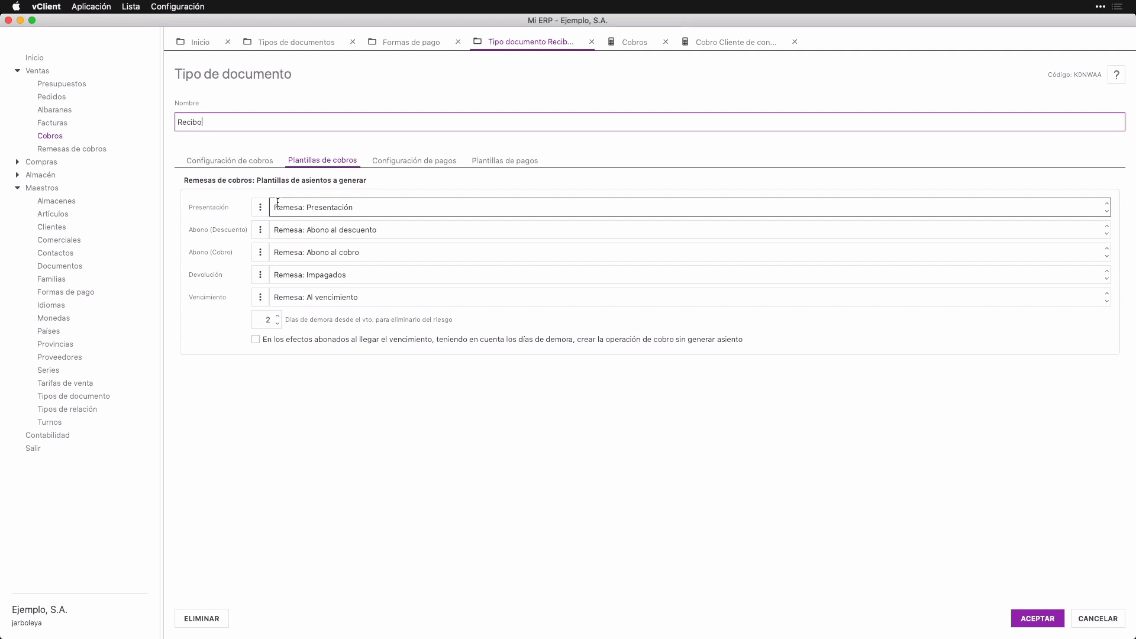
left_click(241, 161)
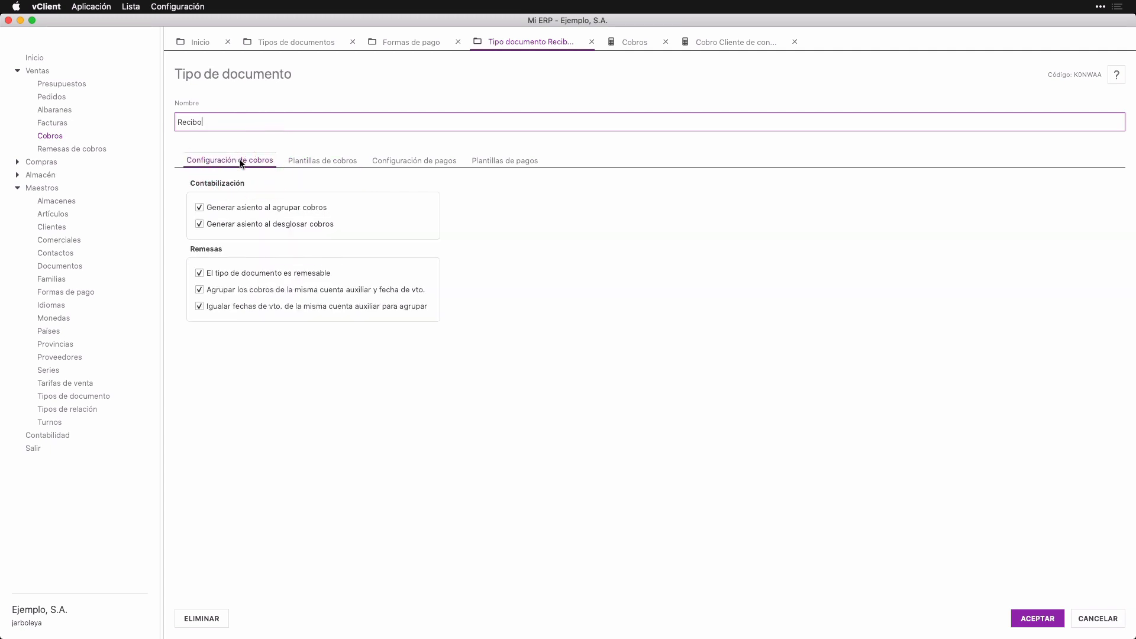
left_click(308, 159)
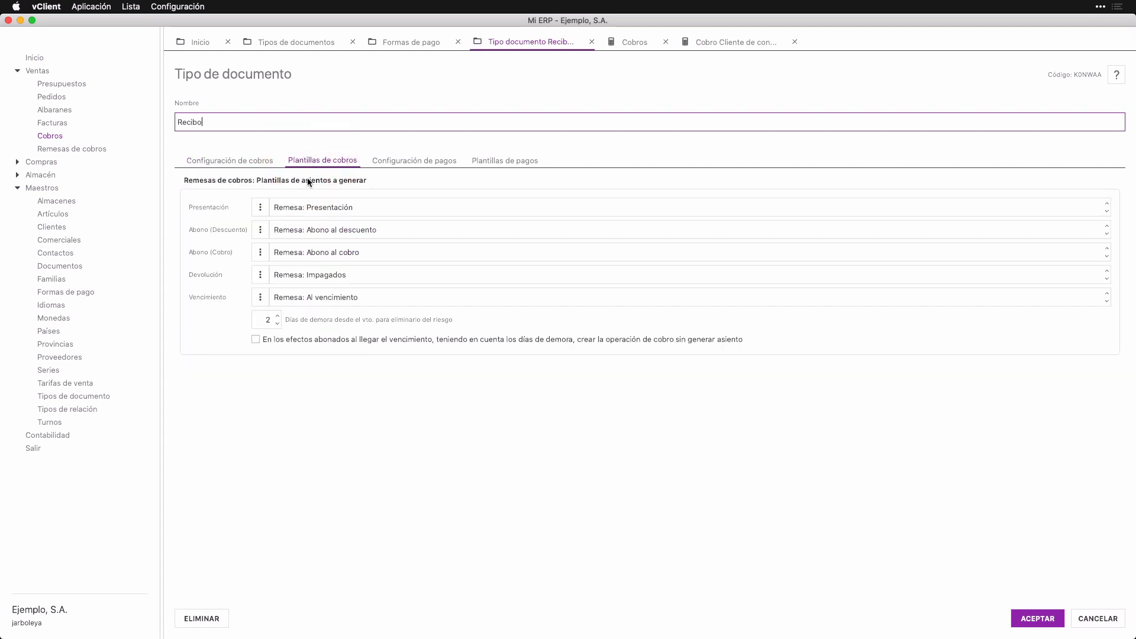
left_click(361, 206)
left_click_drag(361, 206, 274, 208)
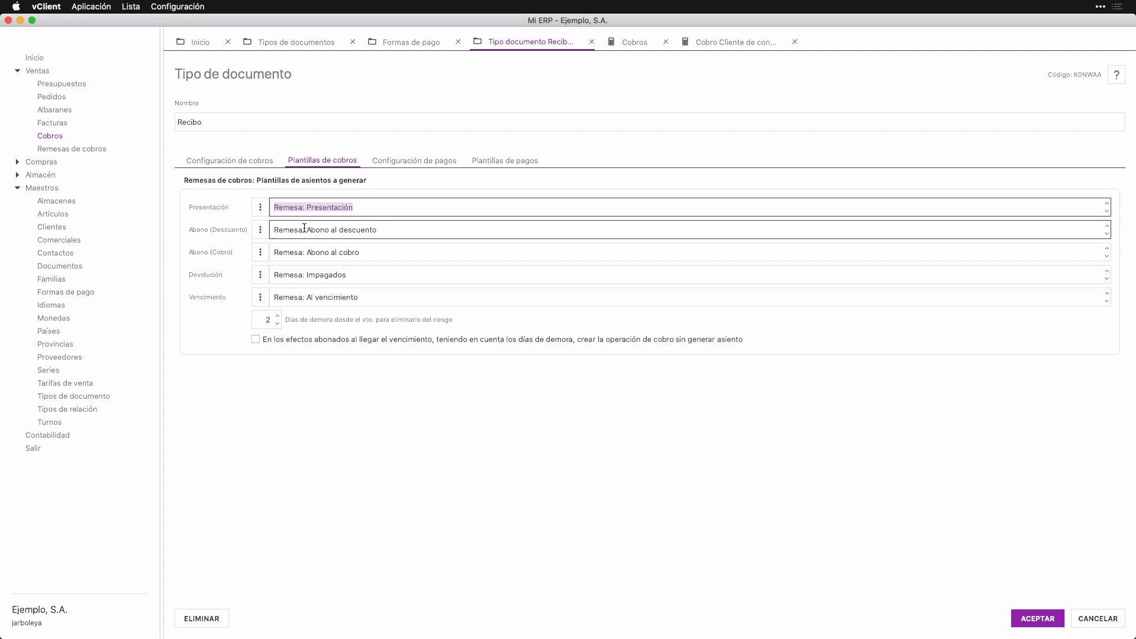
Examine the Abono (Descuento), Abono (Cobro) and Devolución entry templates for Recibo collection remittances, comparing the two Abono templates again.
left_click(392, 231)
left_click_drag(392, 230, 273, 230)
left_click(367, 253)
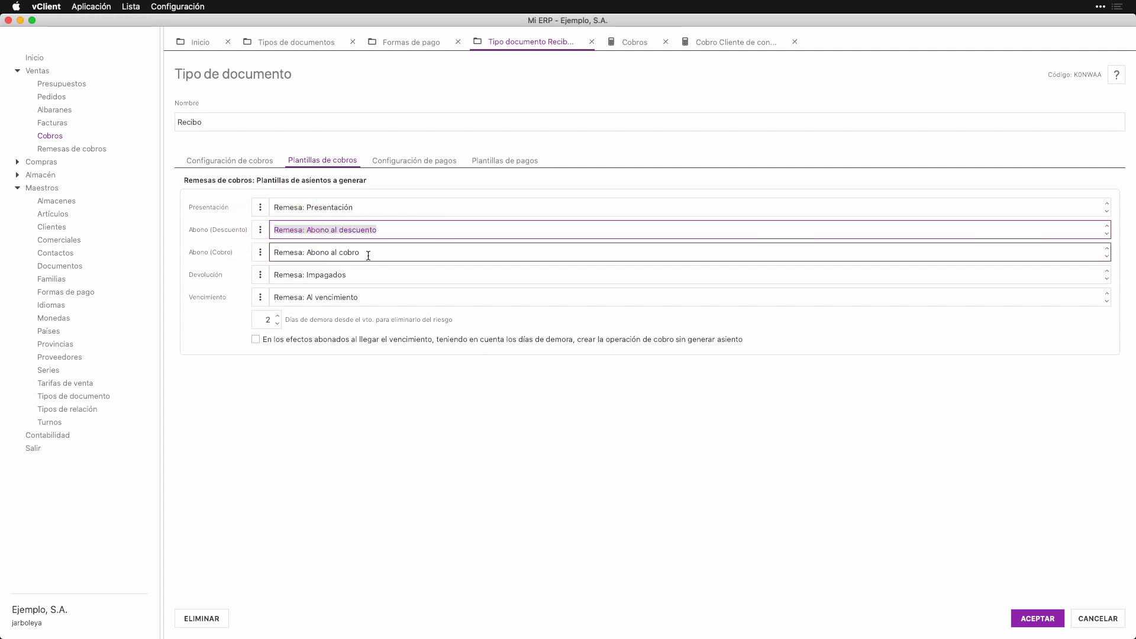
left_click_drag(367, 254, 274, 254)
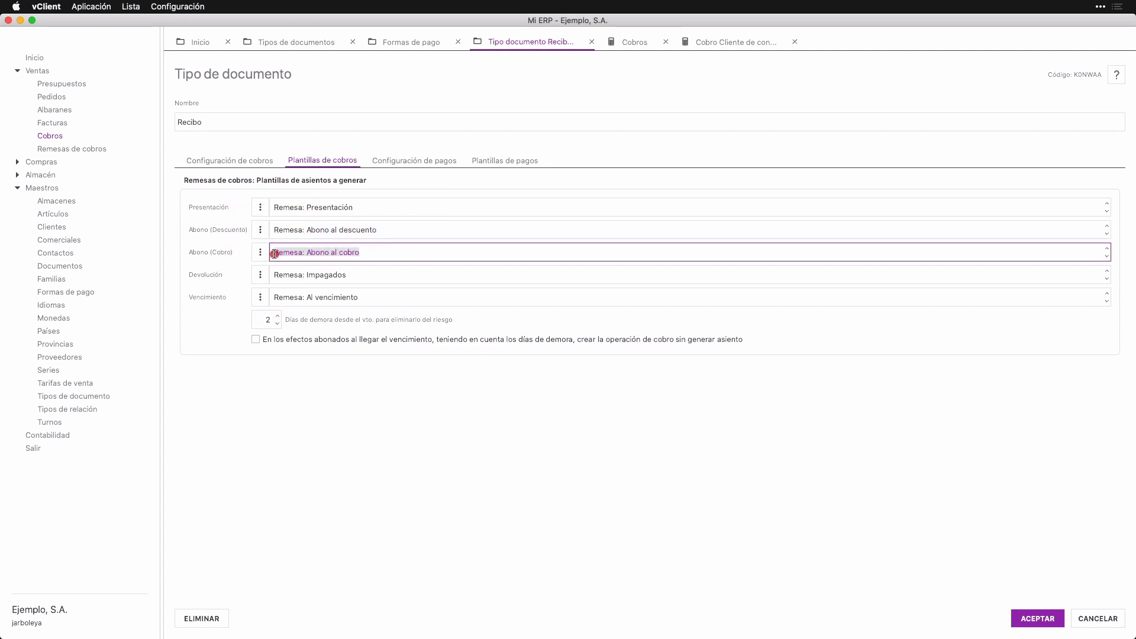
left_click(376, 231)
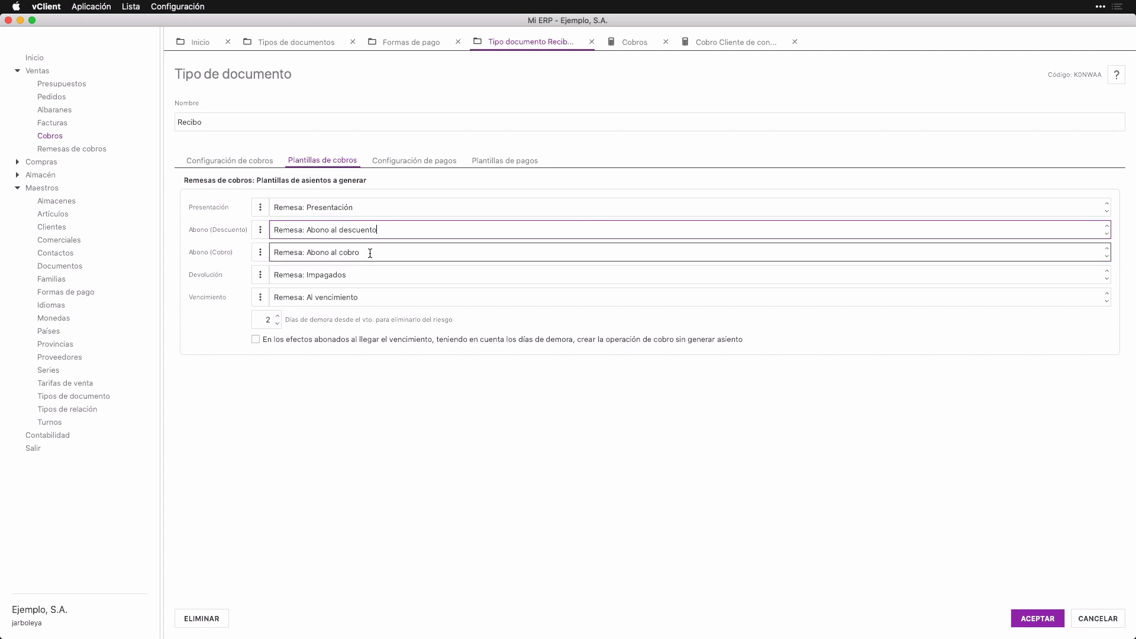
left_click(371, 253)
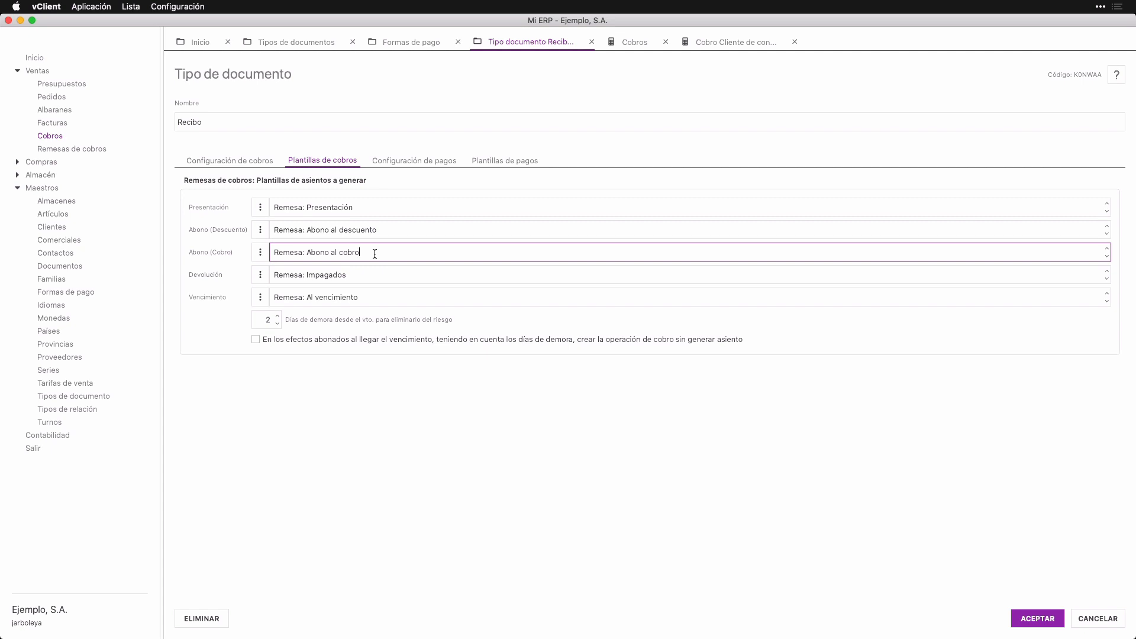
left_click(366, 275)
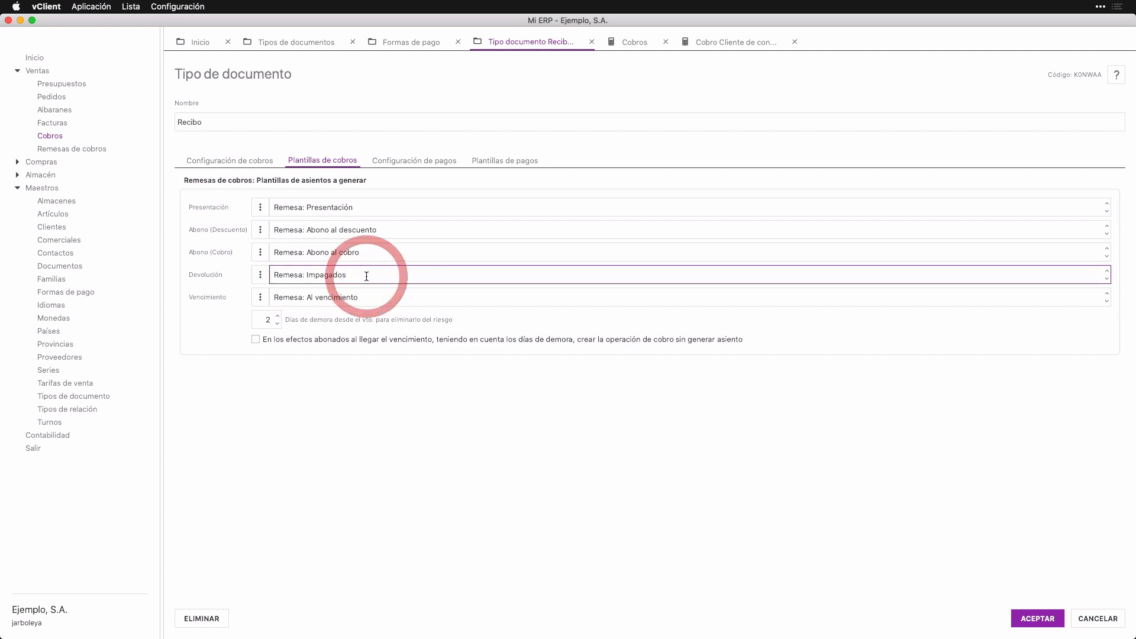
left_click_drag(370, 275, 272, 275)
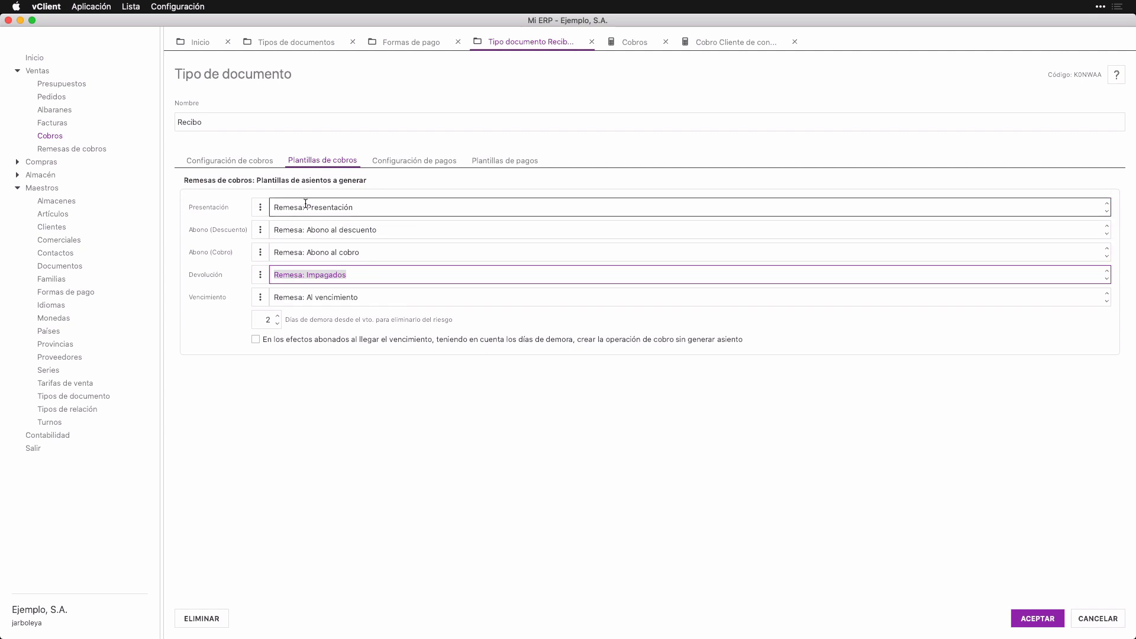
left_click(391, 231)
left_click_drag(392, 232, 274, 230)
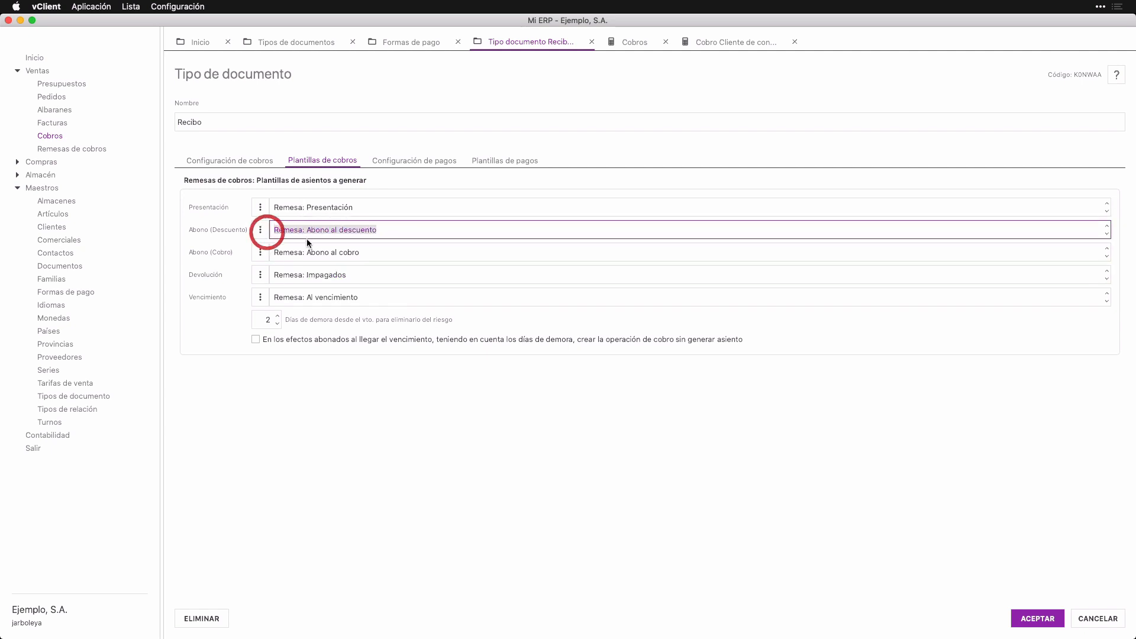
left_click(376, 250)
left_click_drag(376, 251, 258, 251)
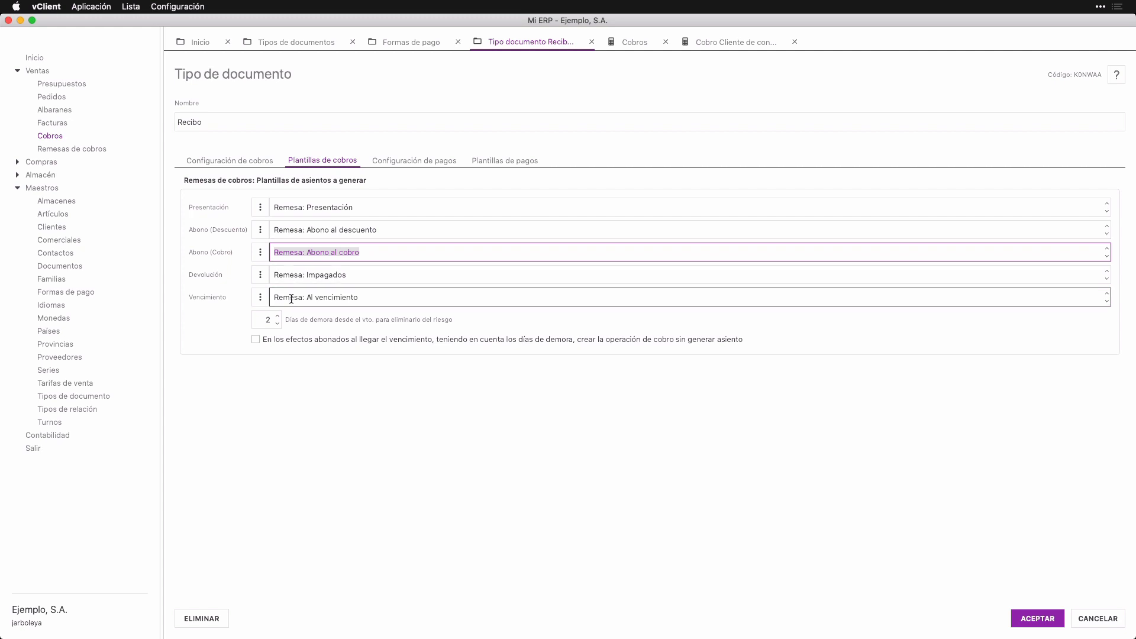
Open the Remesa: Al vencimiento entry template, inspect its two accounting lines, and close it without changes.
left_click(260, 297)
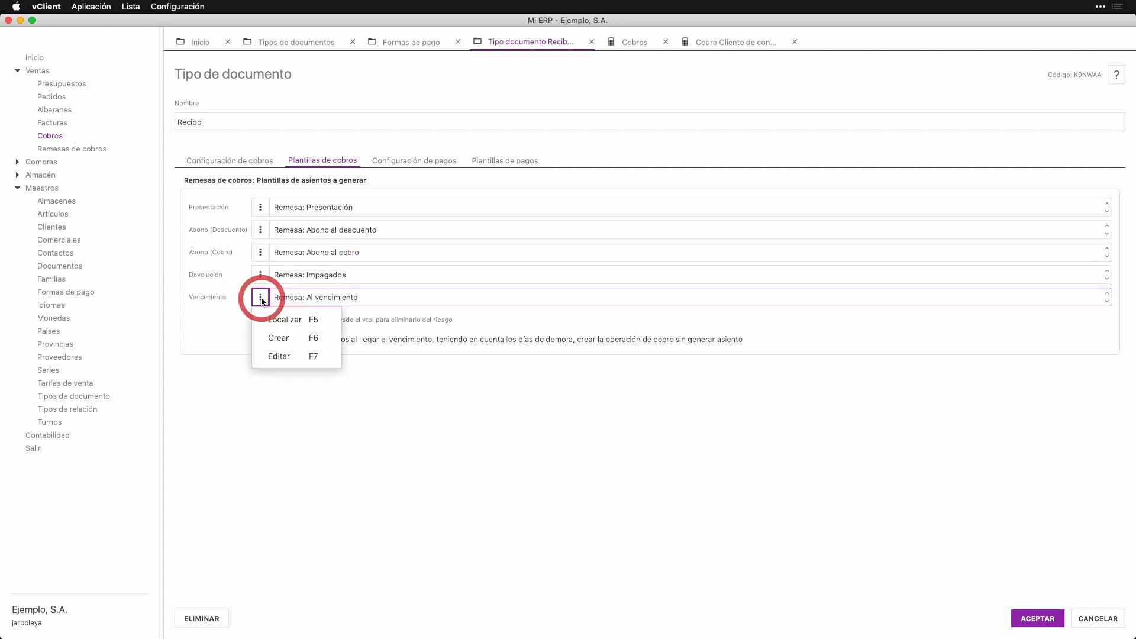
left_click(278, 356)
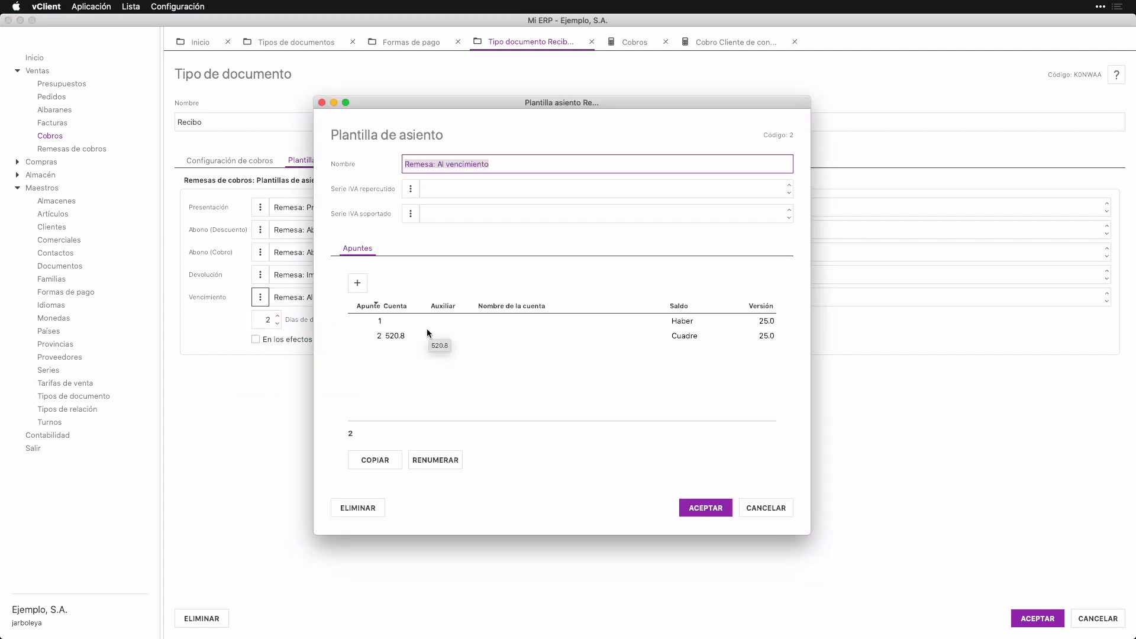
left_click(427, 322)
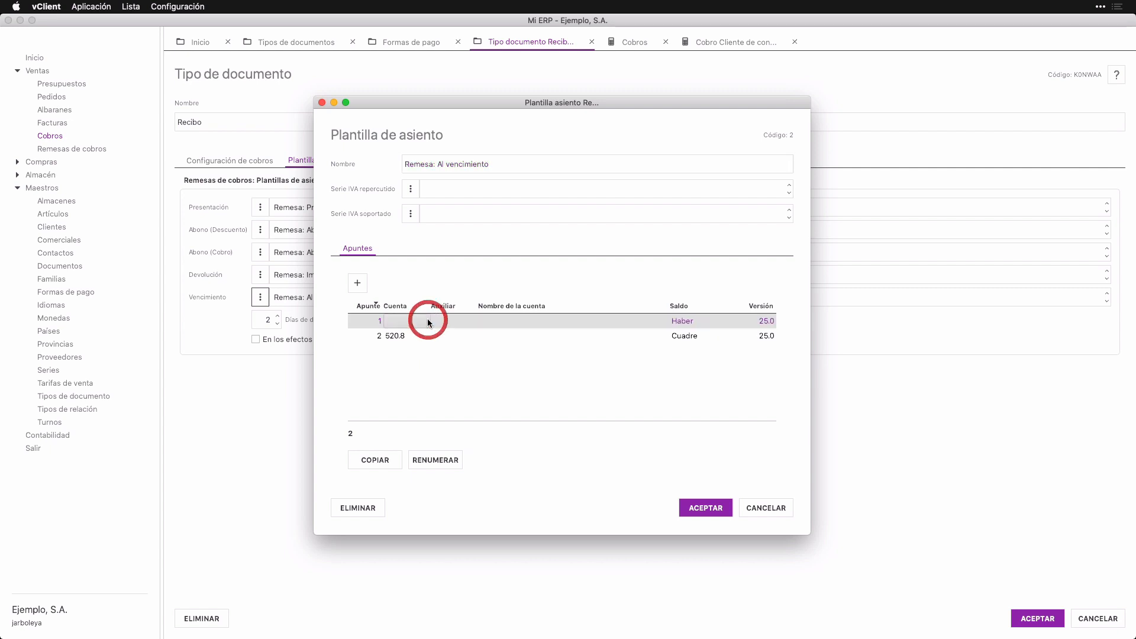
left_click(423, 332)
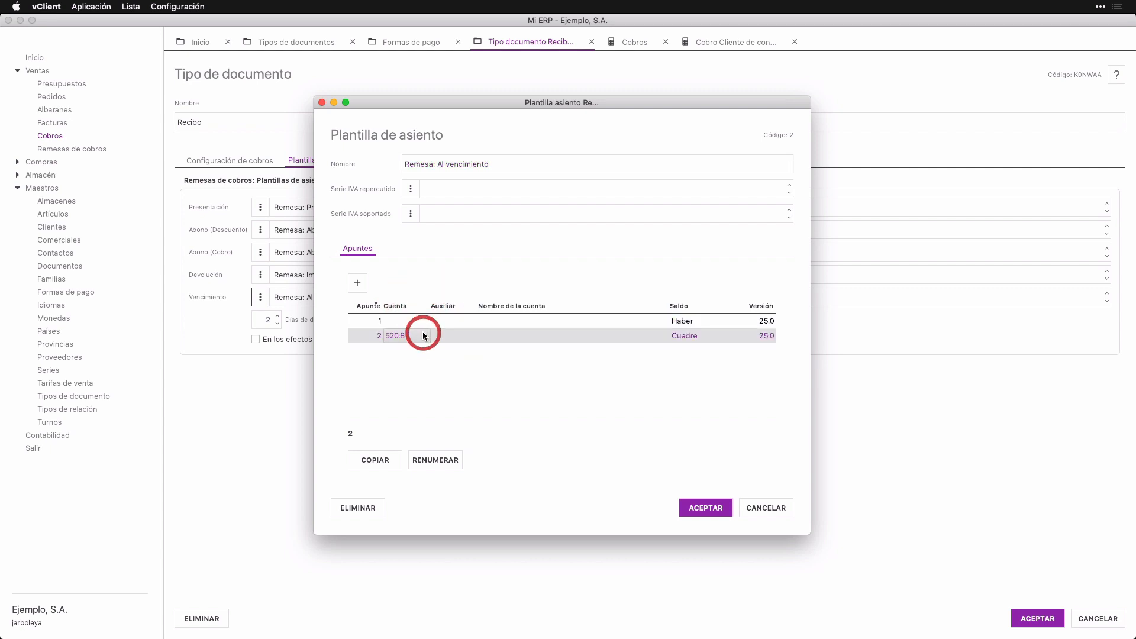
key("Escape")
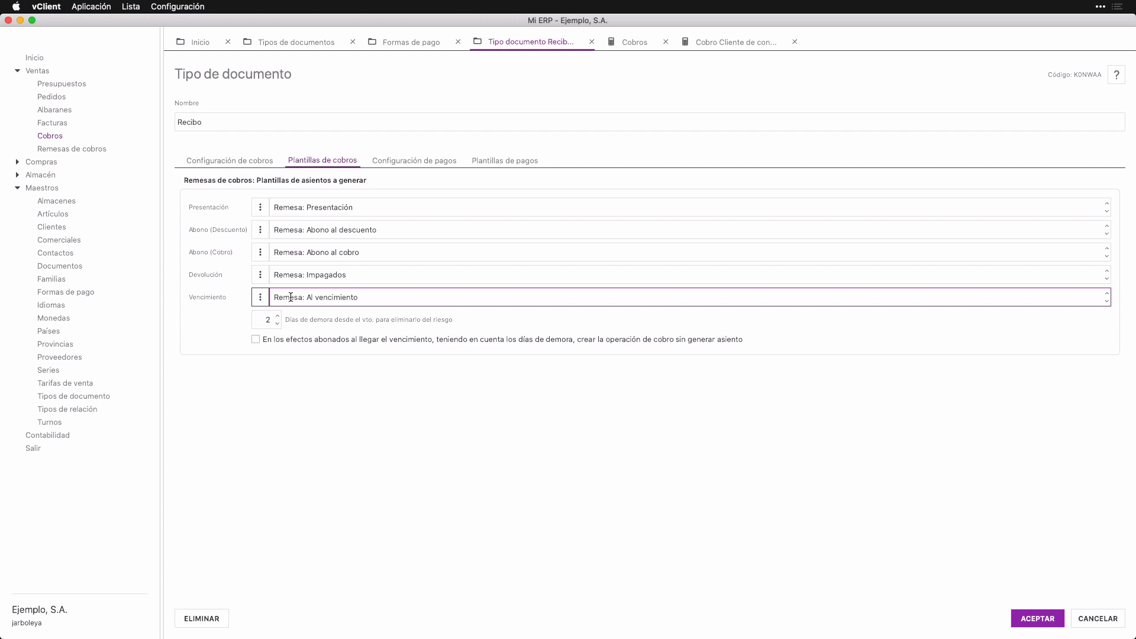
Enable creating the collection operation without an entry for credited effects at maturity, and clear the Vencimiento template temporarily before restoring Remesa: Al vencimiento.
left_click(257, 339)
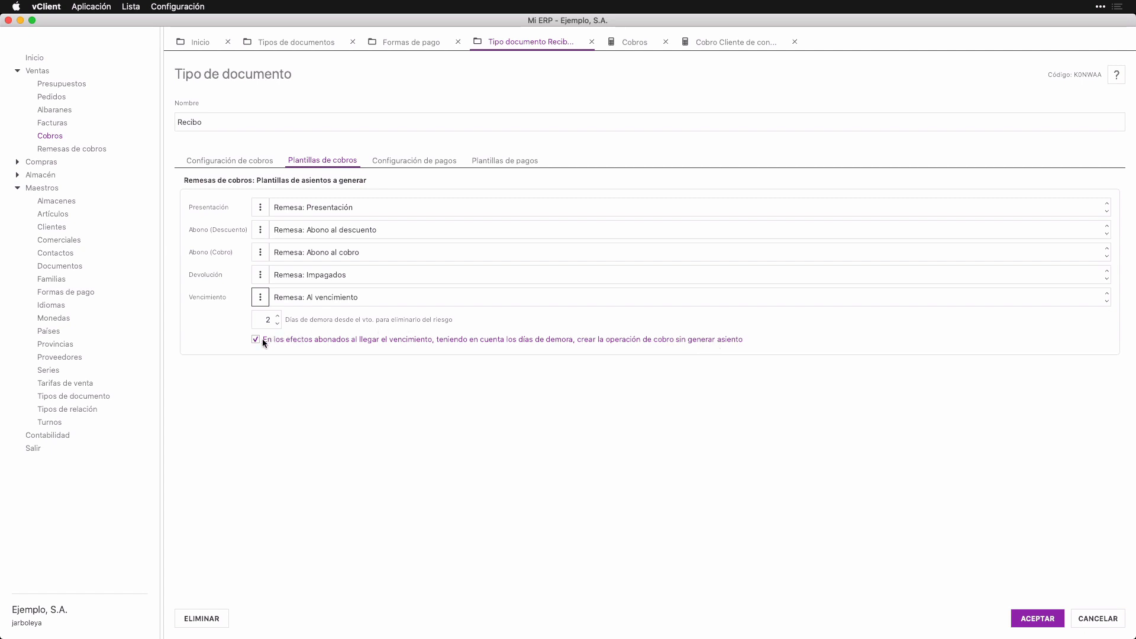
left_click_drag(271, 296, 388, 297)
key("super+c")
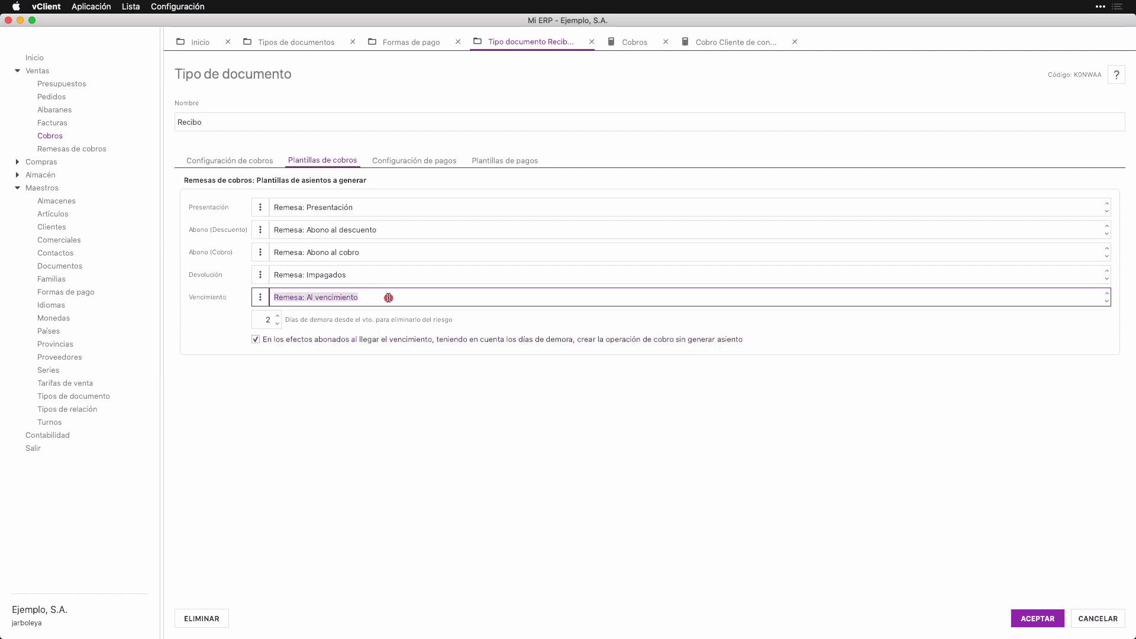
key("BackSpace")
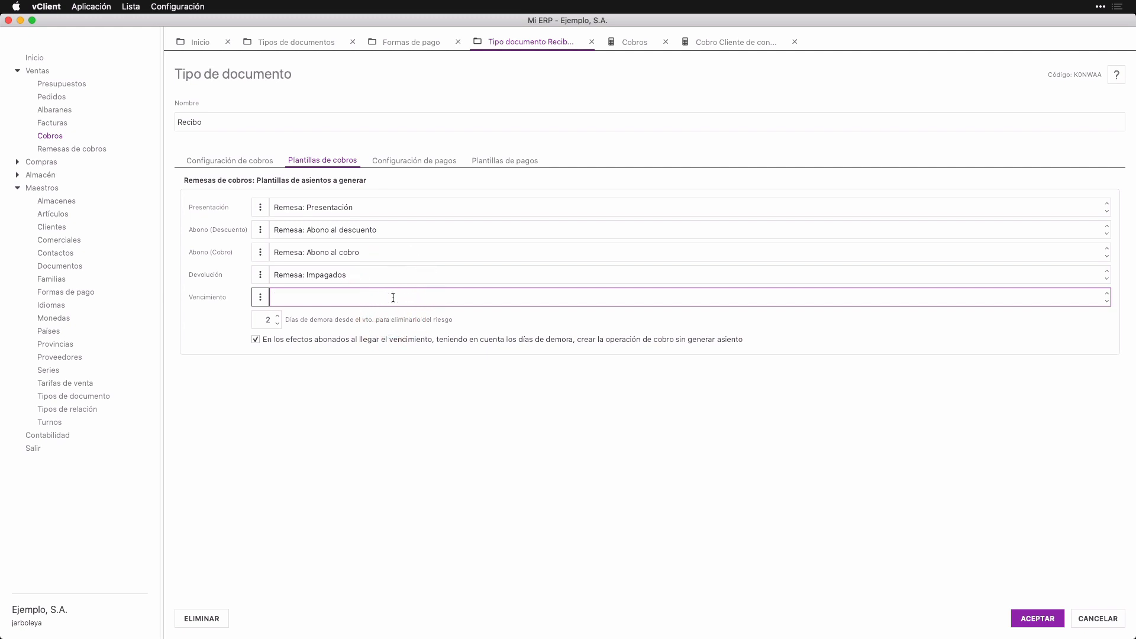
key("super+v")
Review the Recibo payment remittance templates and enable creating the payment operation without an entry when remitted effects reach maturity.
left_click(505, 161)
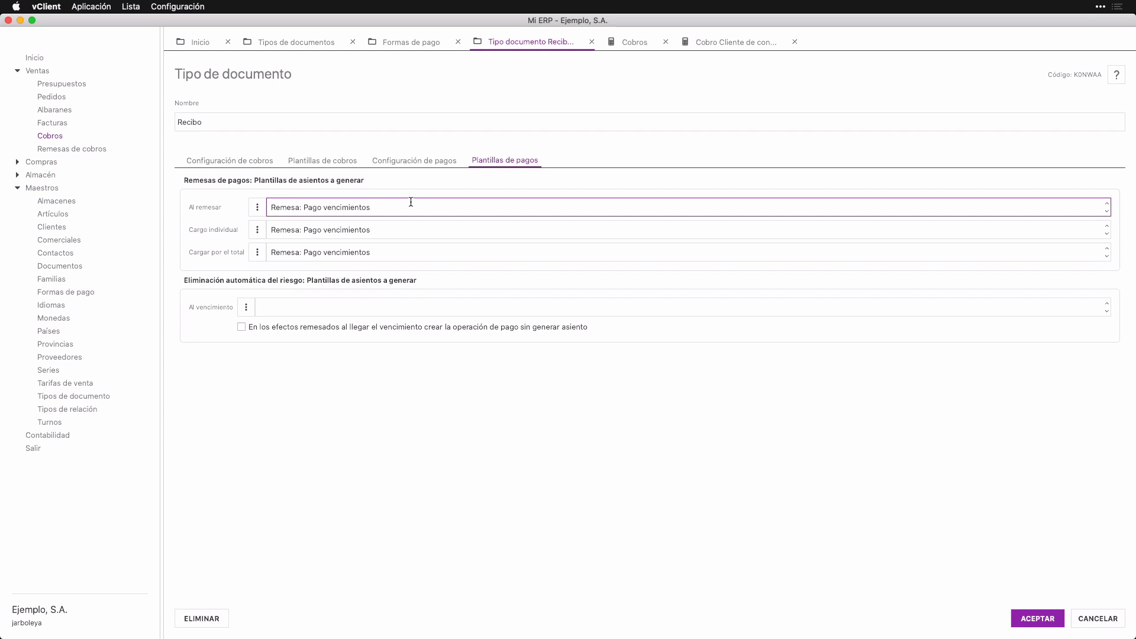
left_click_drag(376, 207, 271, 208)
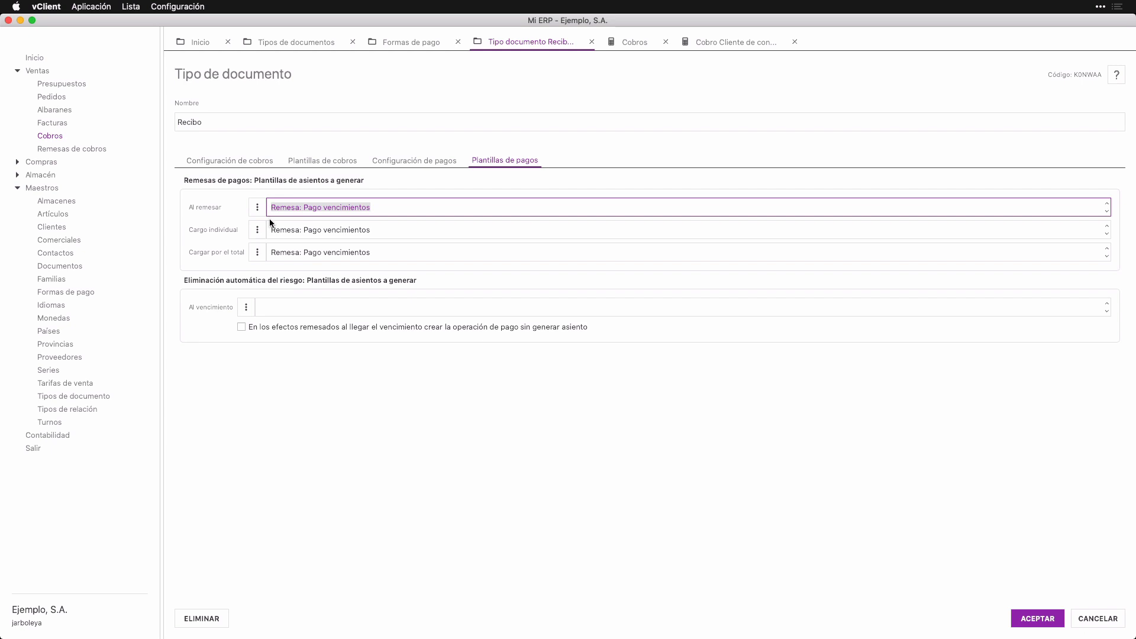
left_click_drag(271, 230, 381, 230)
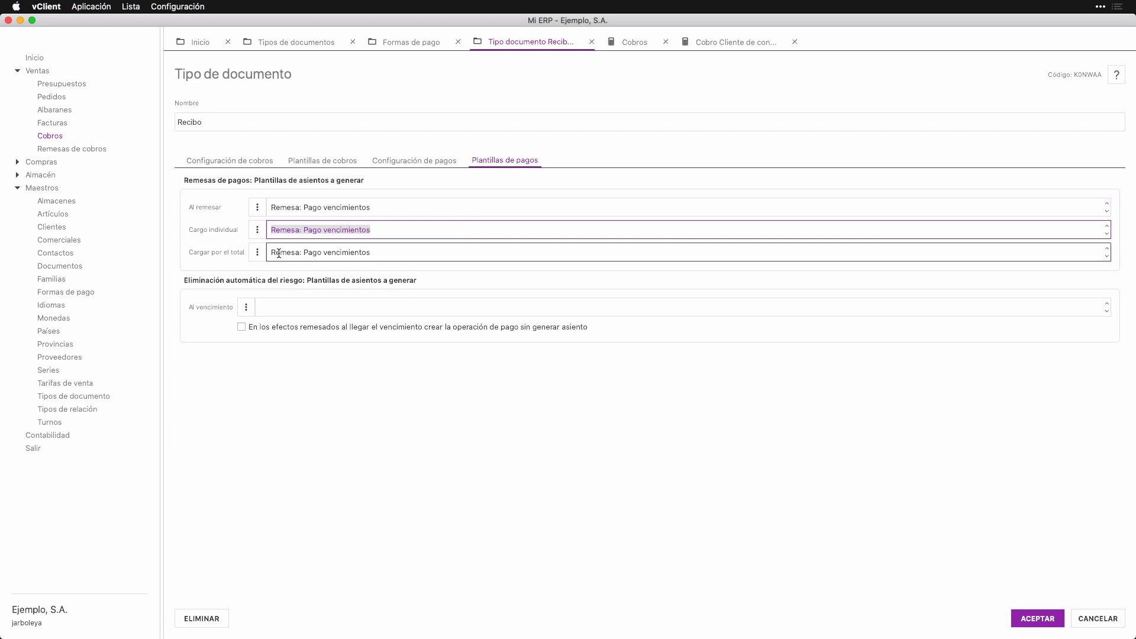
left_click_drag(271, 253, 377, 252)
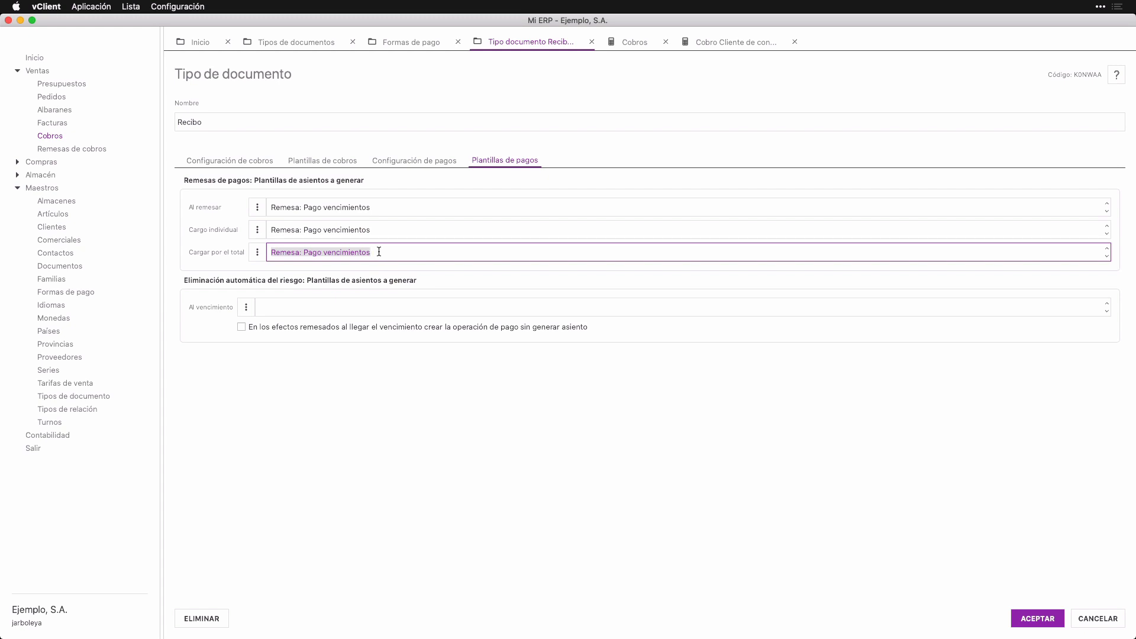
left_click(377, 253)
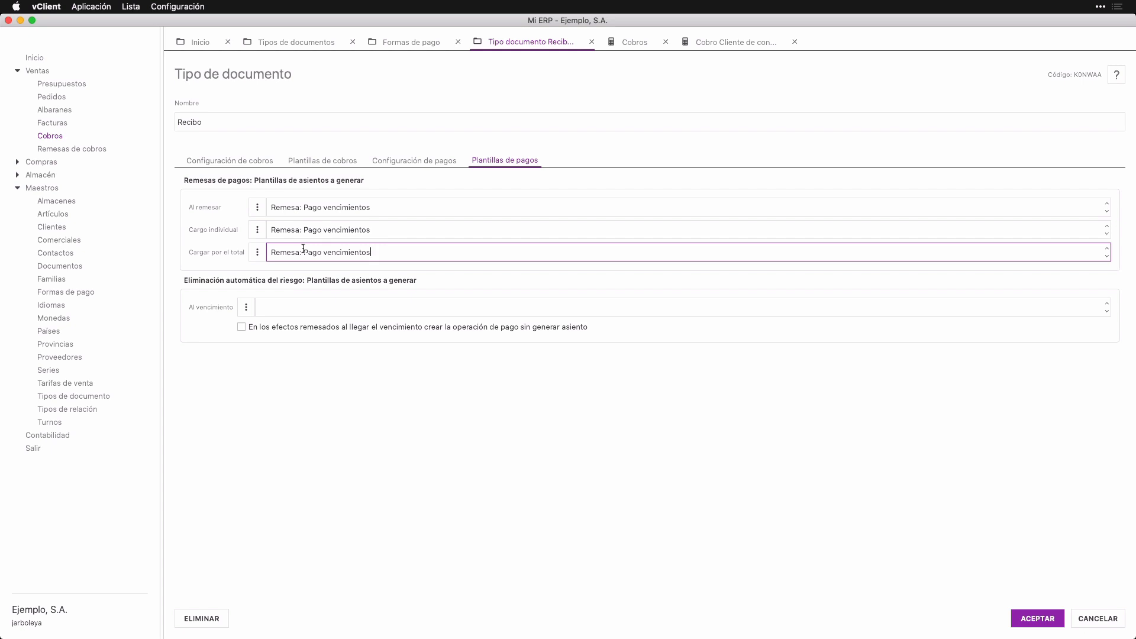
left_click(267, 309)
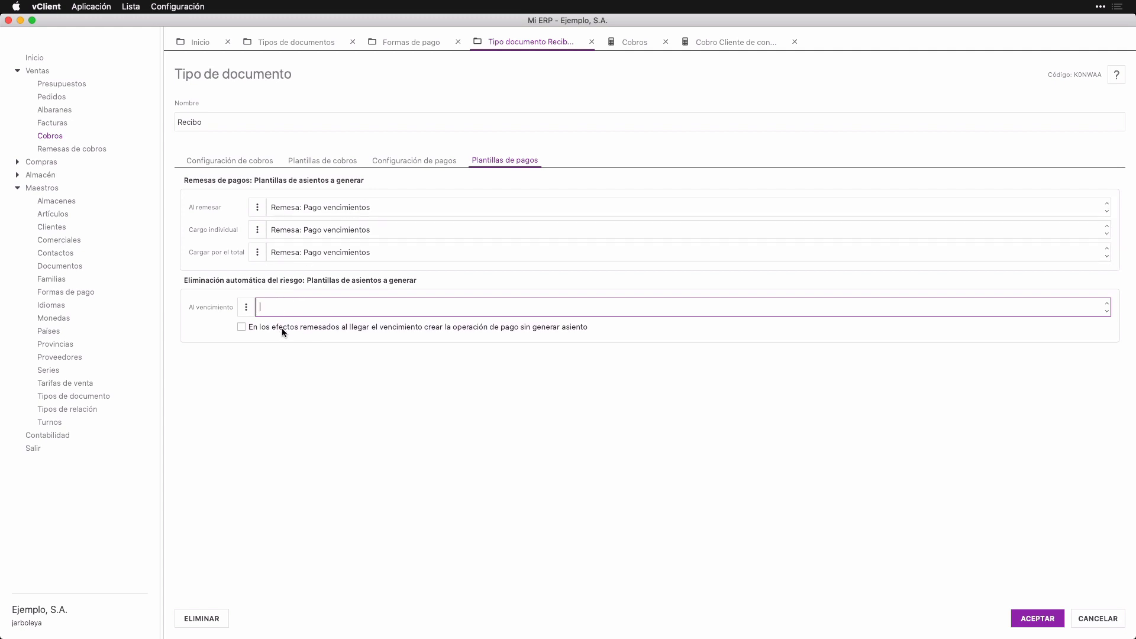
left_click(243, 327)
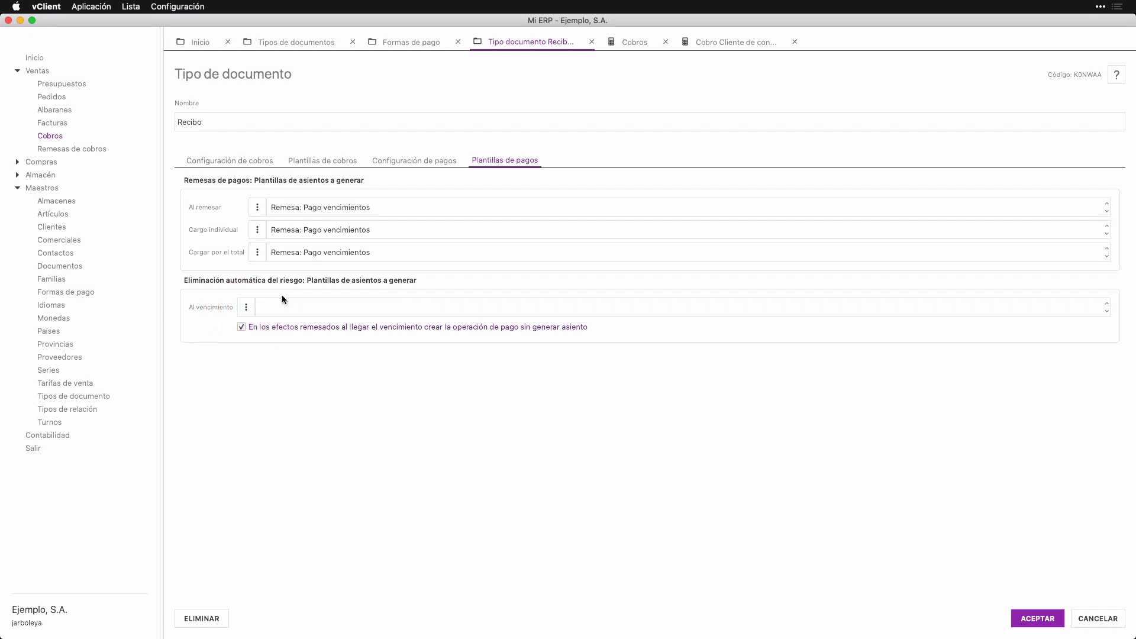